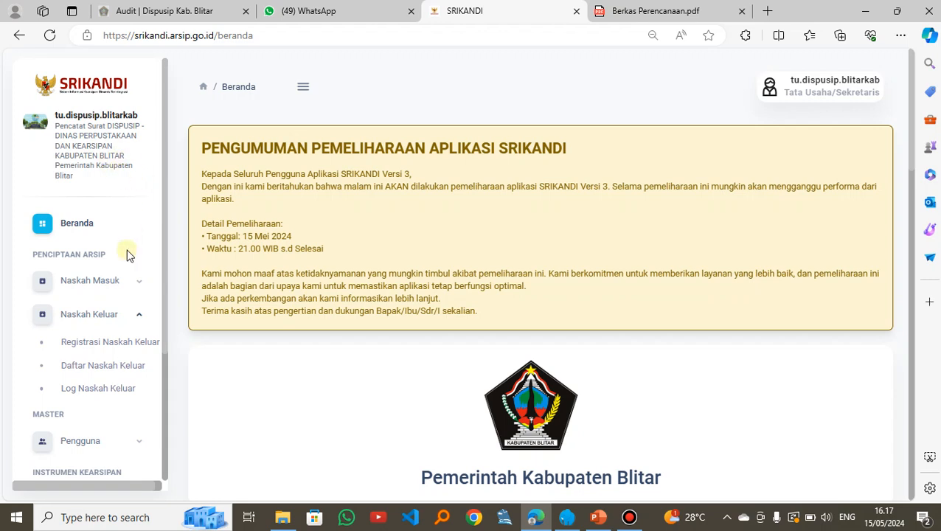
Step: Open the Pemberkasan Arsip Aktif page under Pemeliharaan Arsip
scroll(127, 247, "down", 3)
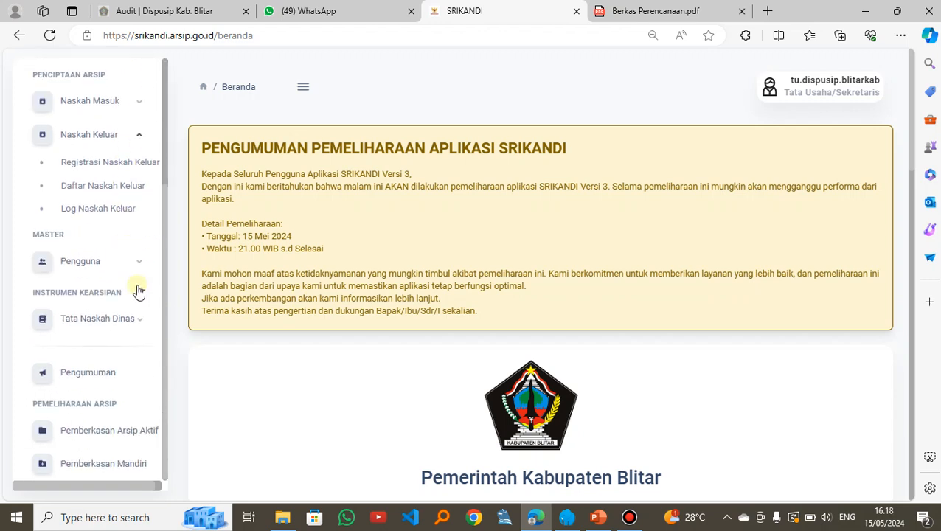
scroll(140, 340, "up", 3)
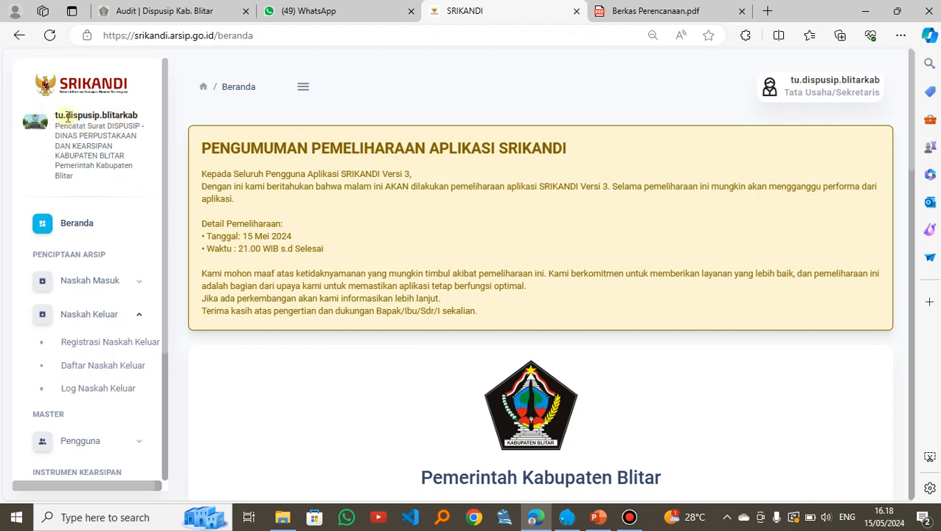
scroll(73, 126, "down", 5)
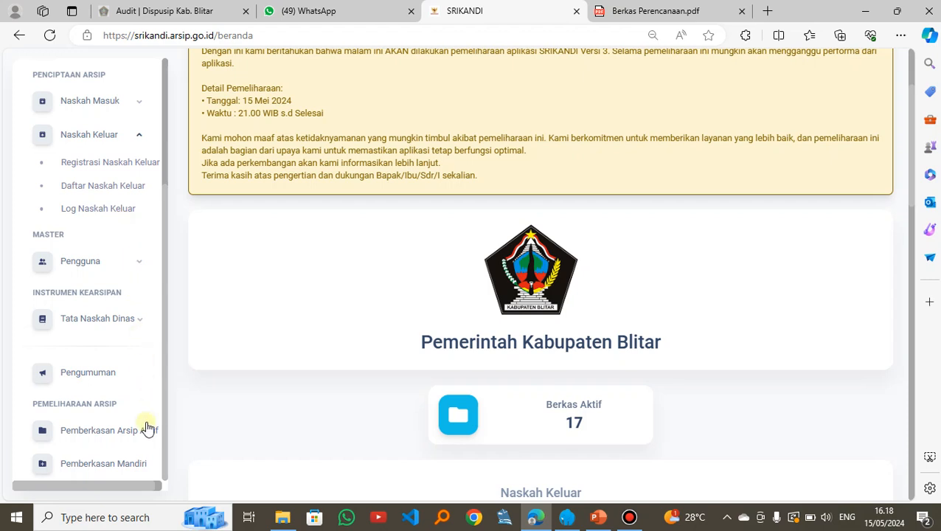
left_click(106, 433)
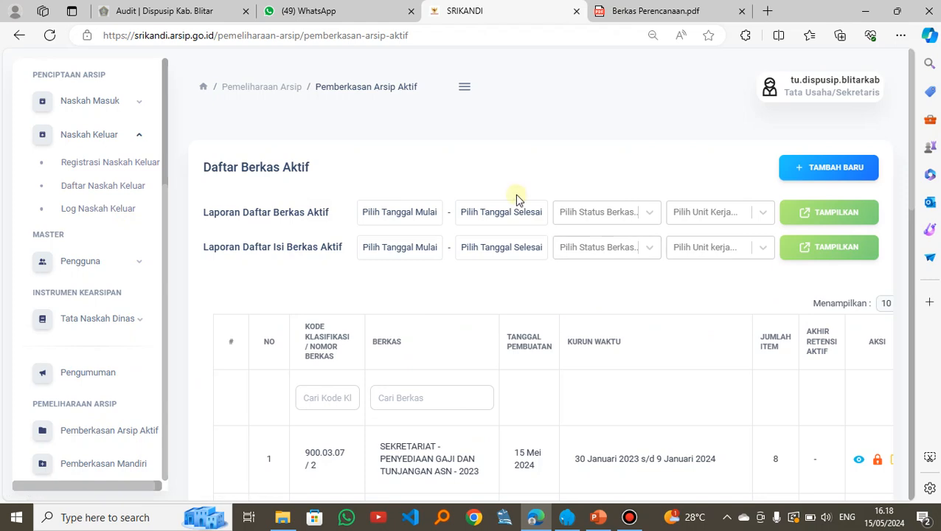
Step: Look through the Daftar Berkas Aktif list and start a new active archive file entry
scroll(548, 310, "down", 4)
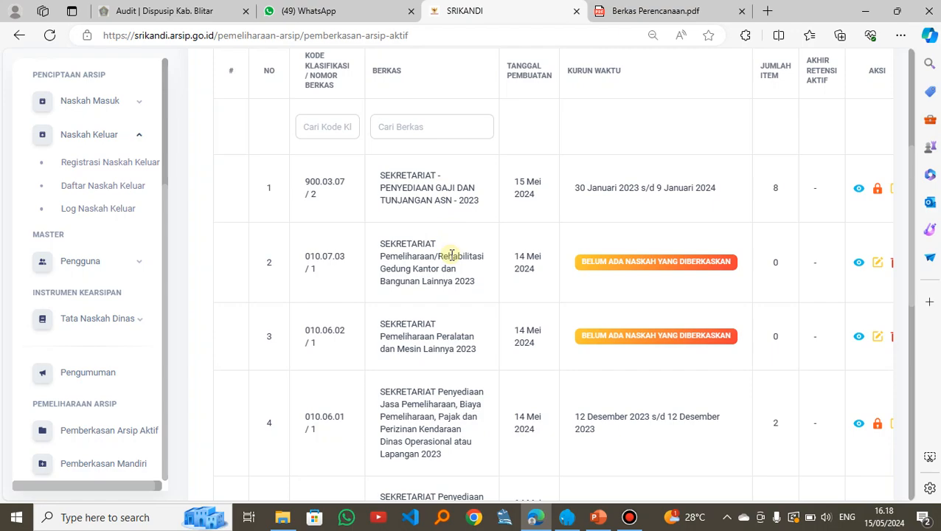
scroll(467, 269, "down", 5)
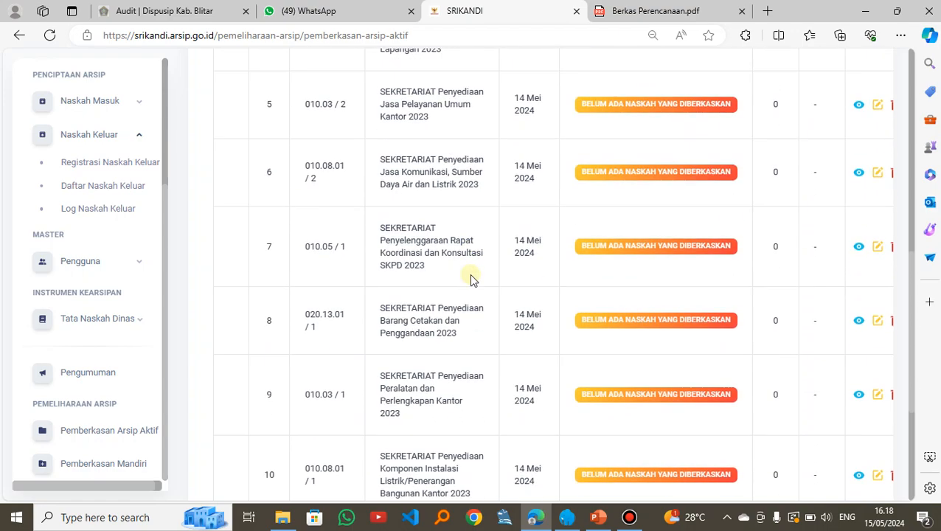
scroll(460, 243, "up", 8)
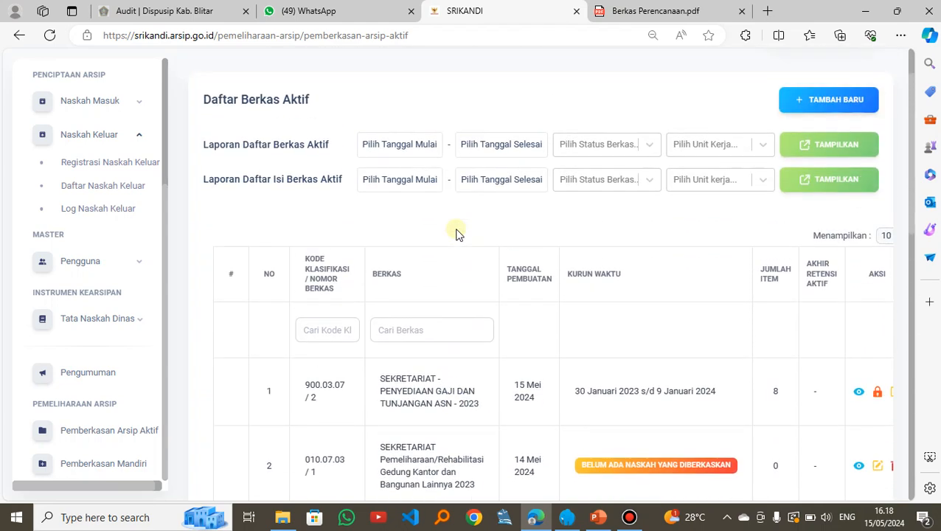
scroll(739, 310, "up", 2)
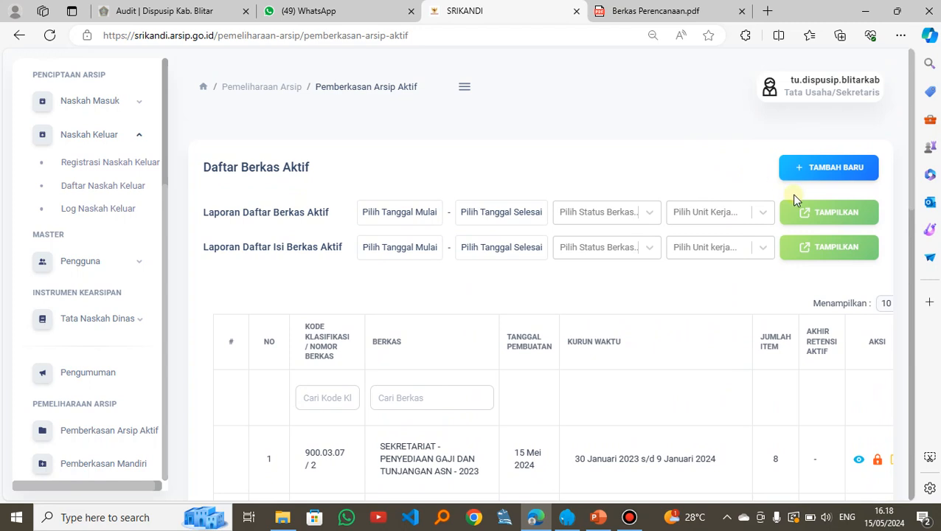
left_click(836, 172)
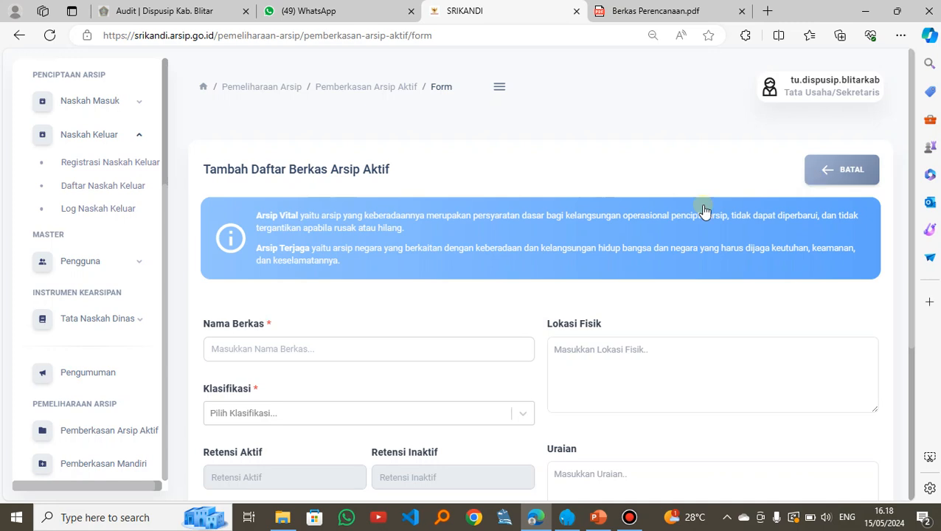
Step: Copy the file title "SEKRETRIAT Penyusunan Dokumen Perencanaan Perangkat Daerah" from Berkas Perencanaan.pdf
scroll(342, 233, "down", 2)
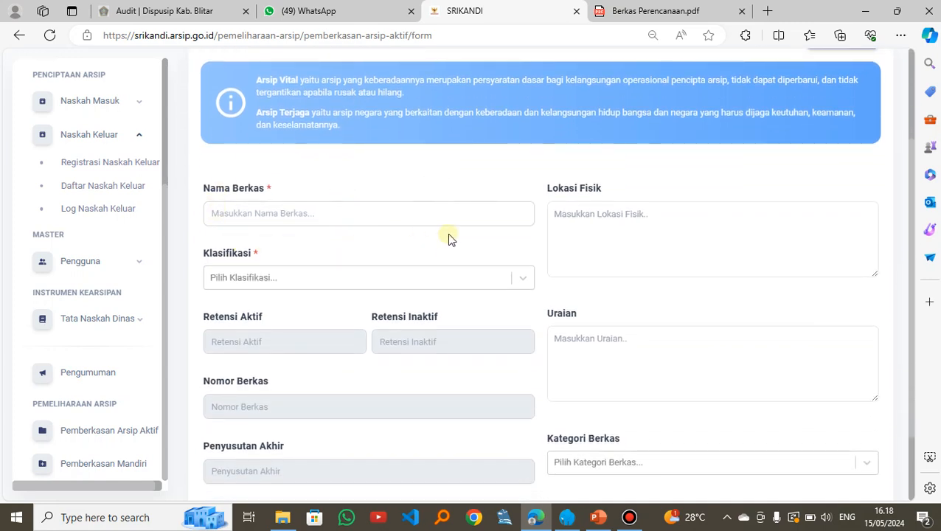
left_click(647, 11)
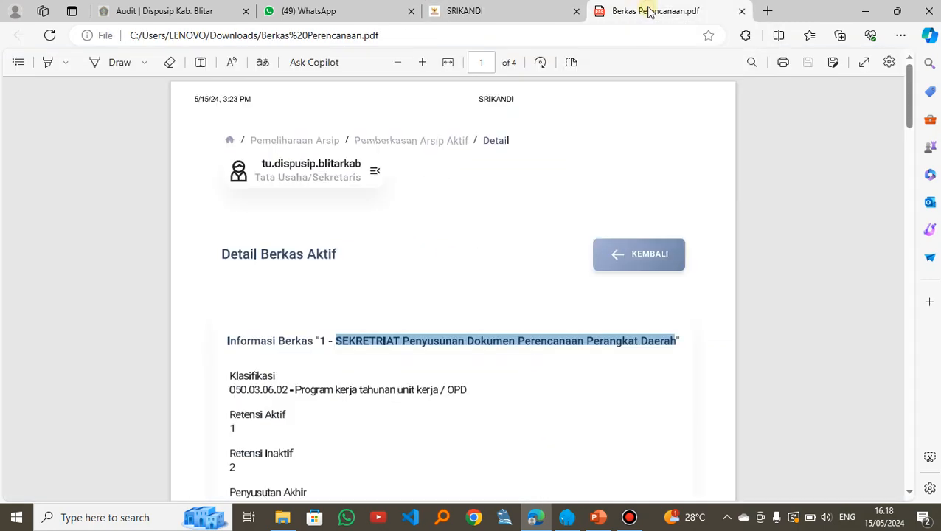
left_click(502, 280)
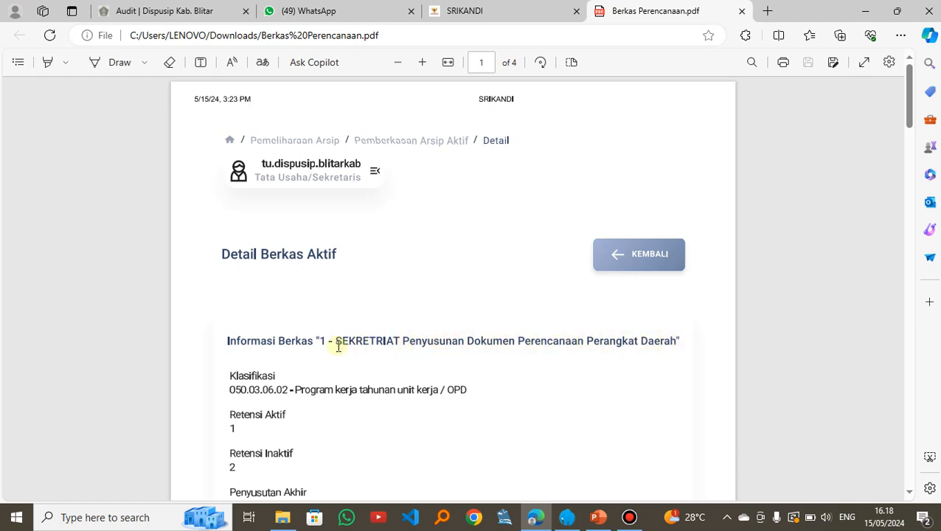
left_click_drag(337, 339, 675, 341)
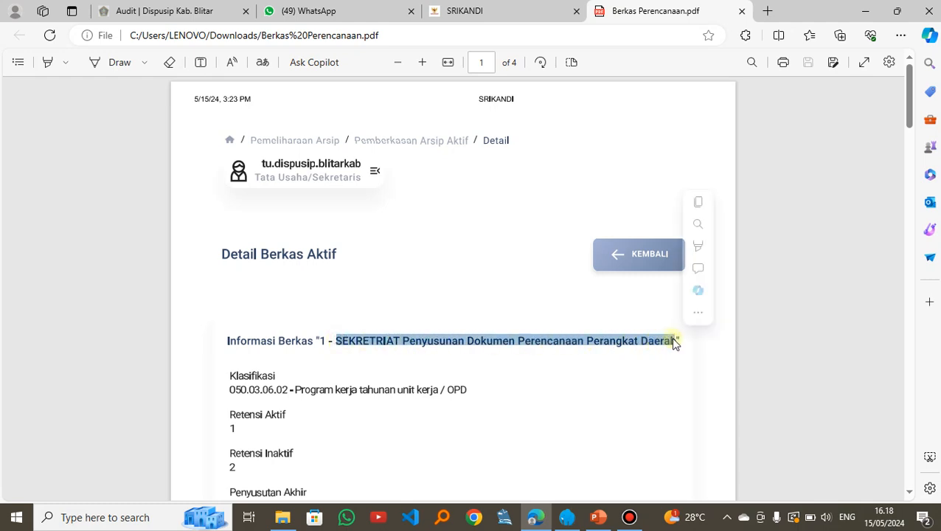
left_click(699, 204)
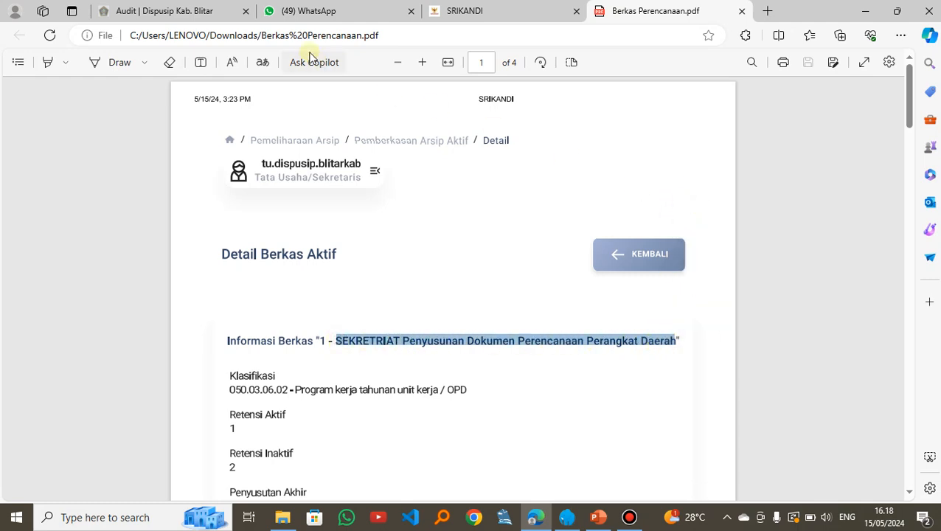
Step: Fill in Nama Berkas on the SRIKANDI form with the copied title, ending in the year: "SEKRETRIAT Penyusunan Dokumen Perencanaan Perangkat Daerah 2023"
left_click(433, 18)
left_click(226, 213)
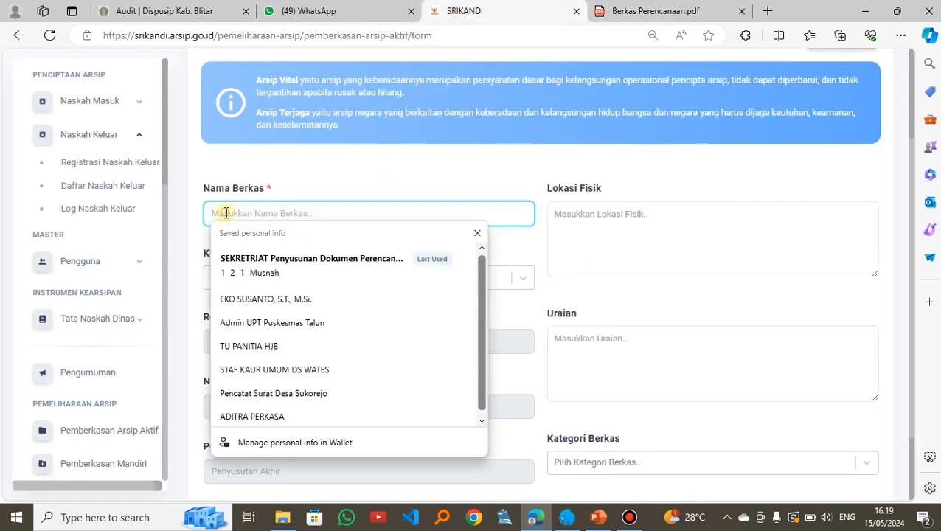
key("ctrl+v")
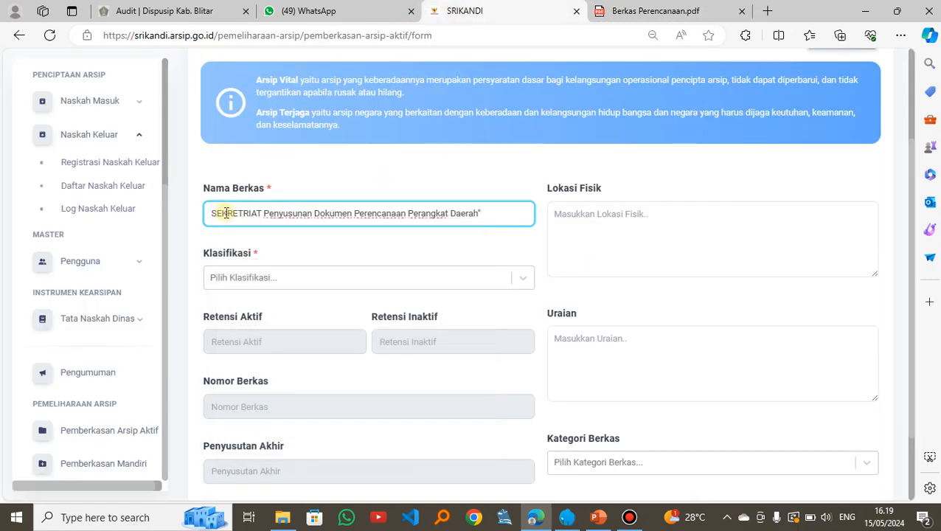
key("BackSpace")
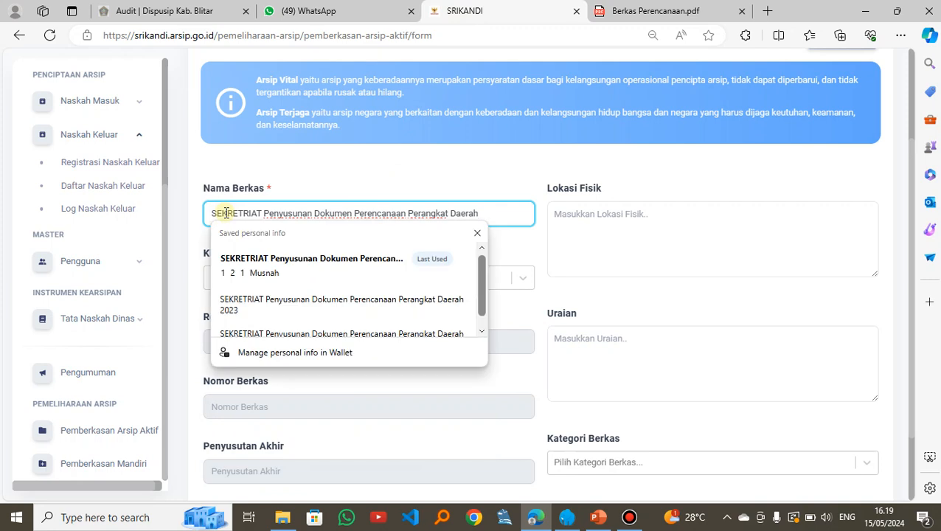
type("2")
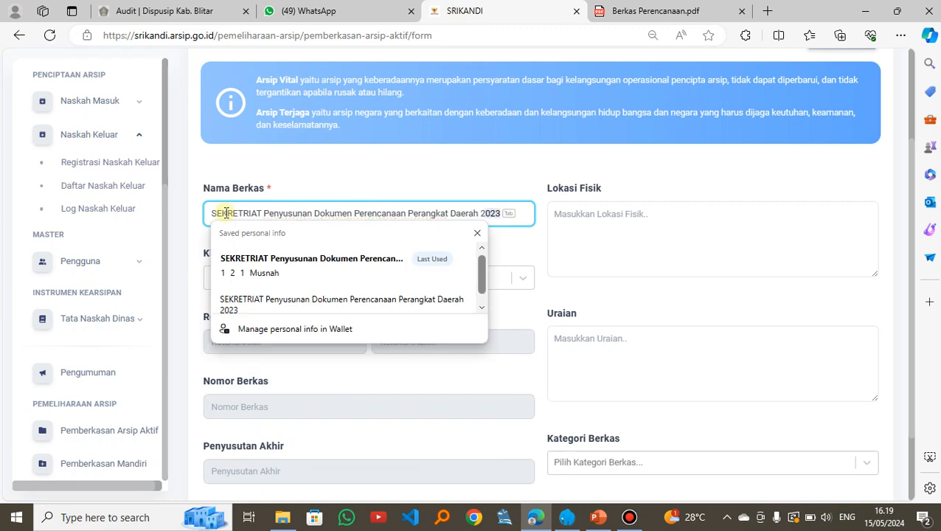
type("03")
key("BackSpace")
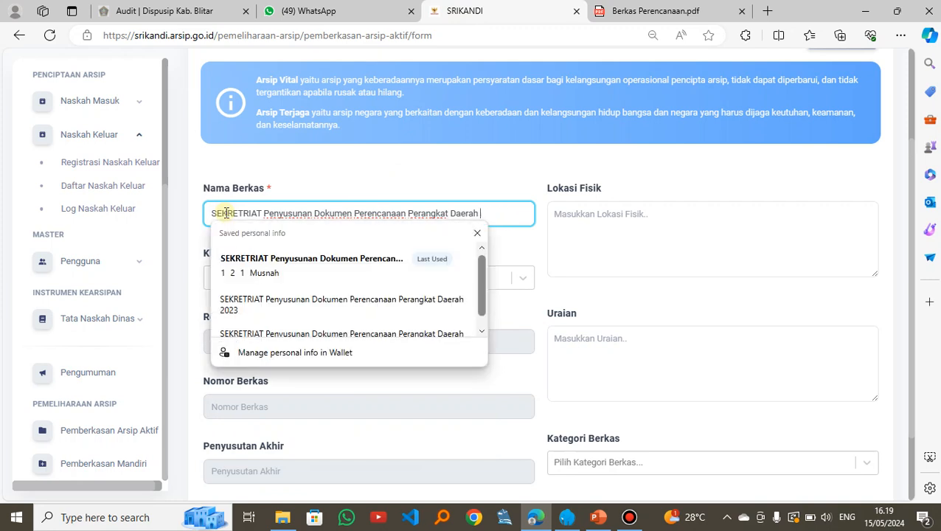
type("2")
key("Tab")
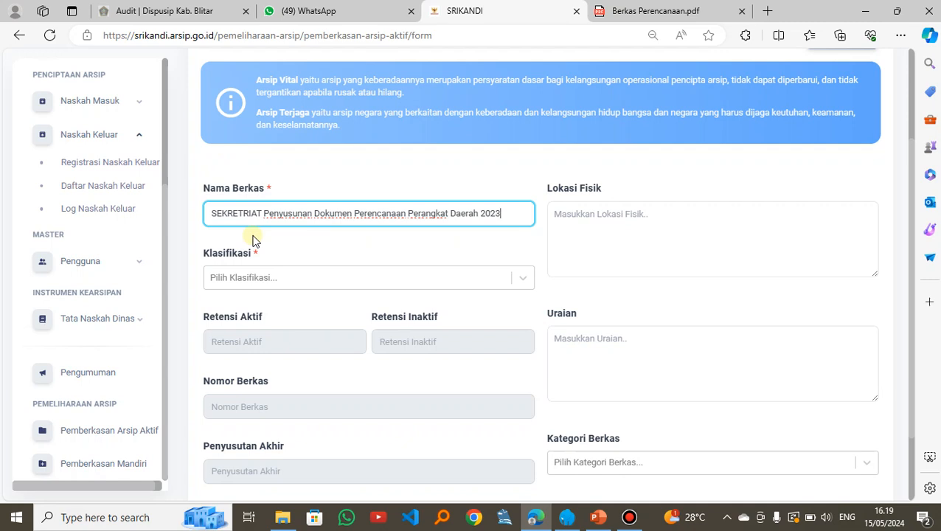
left_click(222, 214)
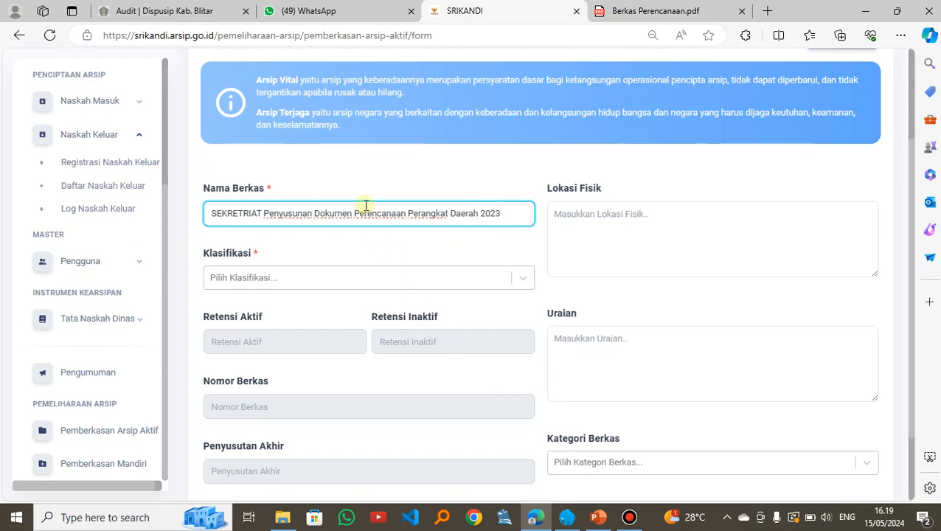
Step: Switch to the PowerPoint presentation and look up the classification code for Penyusunan Dokumen Perencanaan Perangkat Daerah on the Contoh Kode Klasifikasi slide
left_click(598, 516)
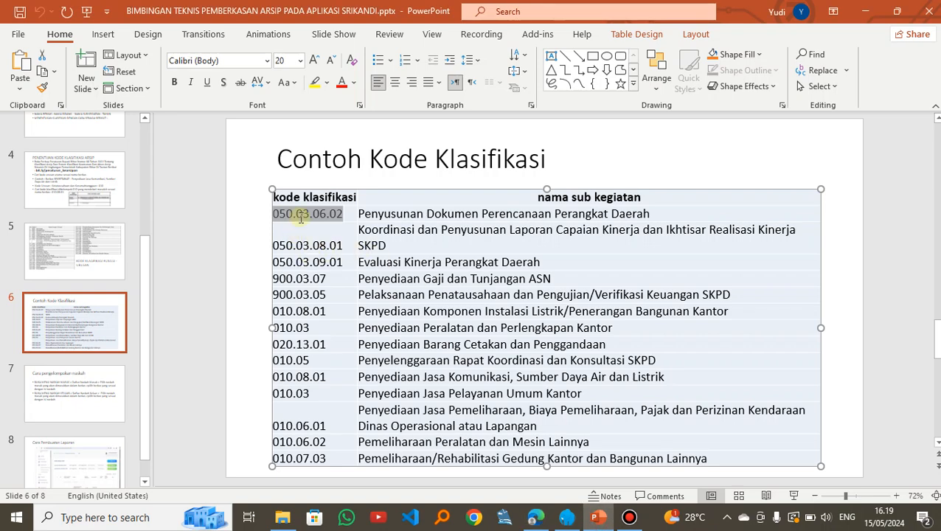
scroll(336, 239, "down", 1)
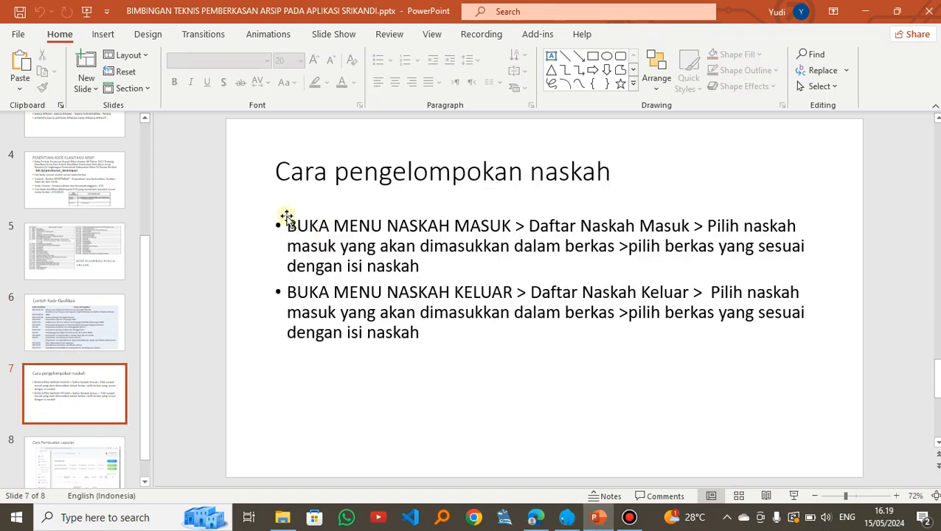
left_click(70, 343)
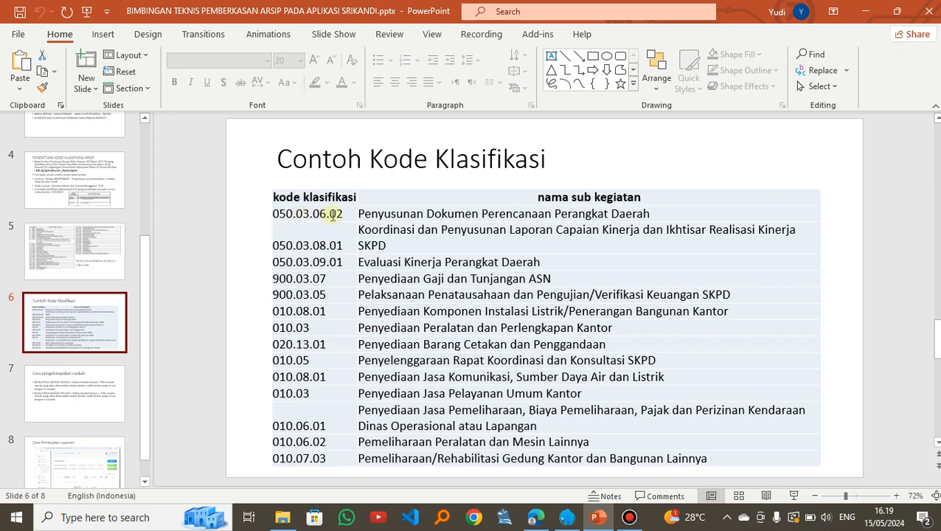
left_click(629, 517)
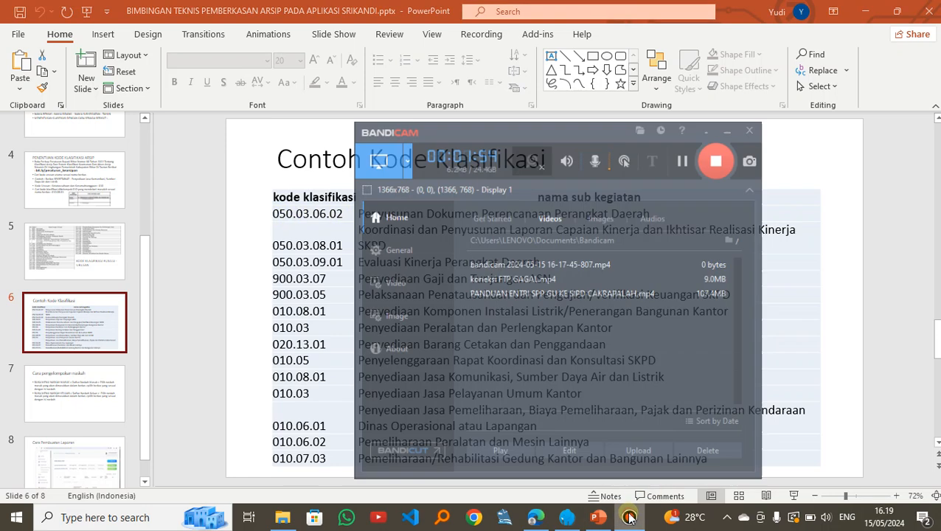
left_click(596, 517)
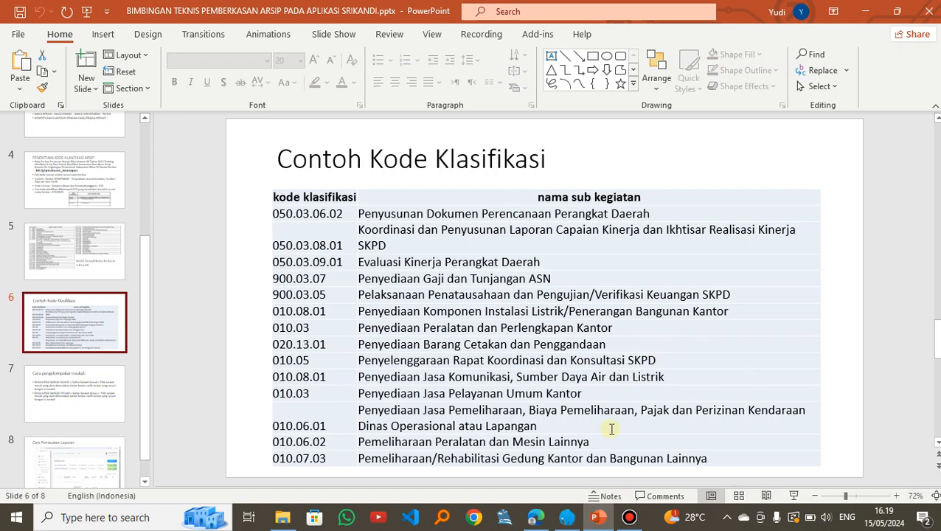
Step: Return to Berkas Perencanaan.pdf in the browser and copy the classification code 050.03.06.02
left_click(538, 517)
left_click(640, 15)
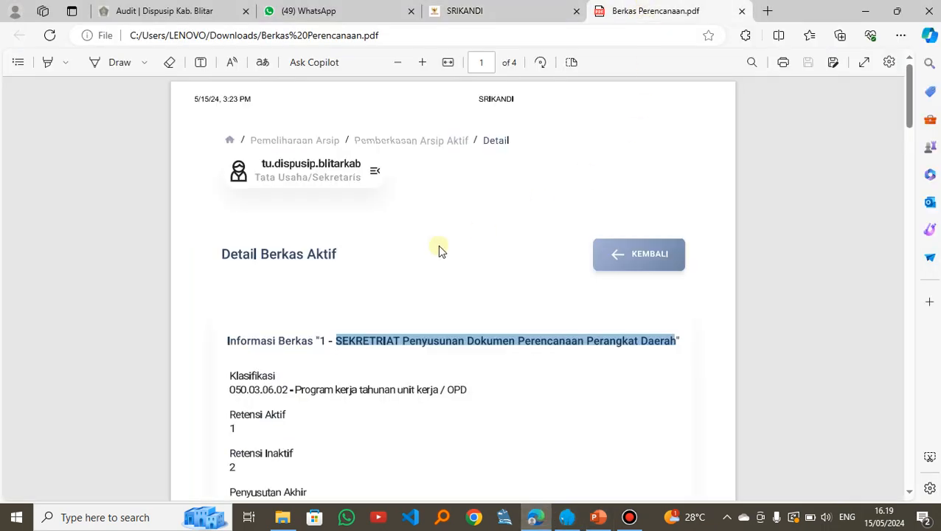
left_click_drag(229, 390, 287, 394)
key("ctrl+c")
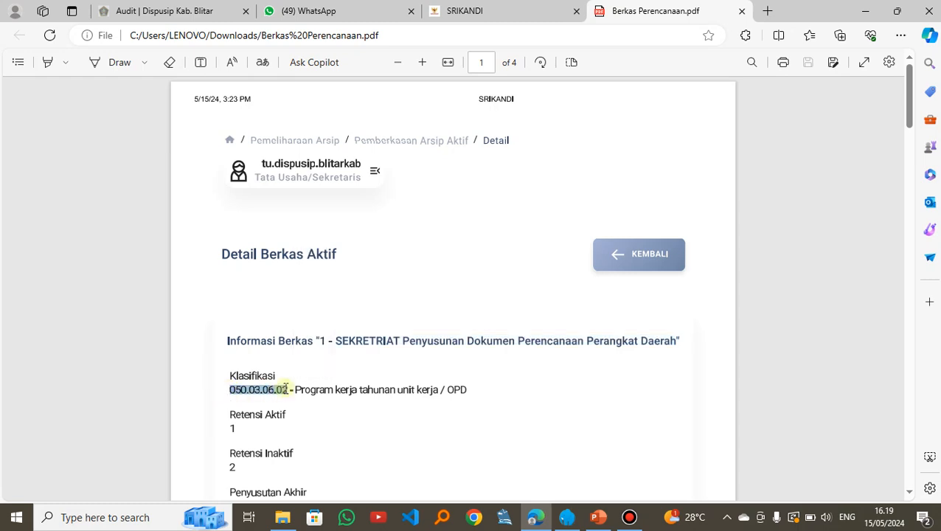
Step: Set Klasifikasi on the SRIKANDI form to "050.03.06.02 - Program kerja tahunan unit kerja / OPD" and check the automatically filled fields
left_click(474, 16)
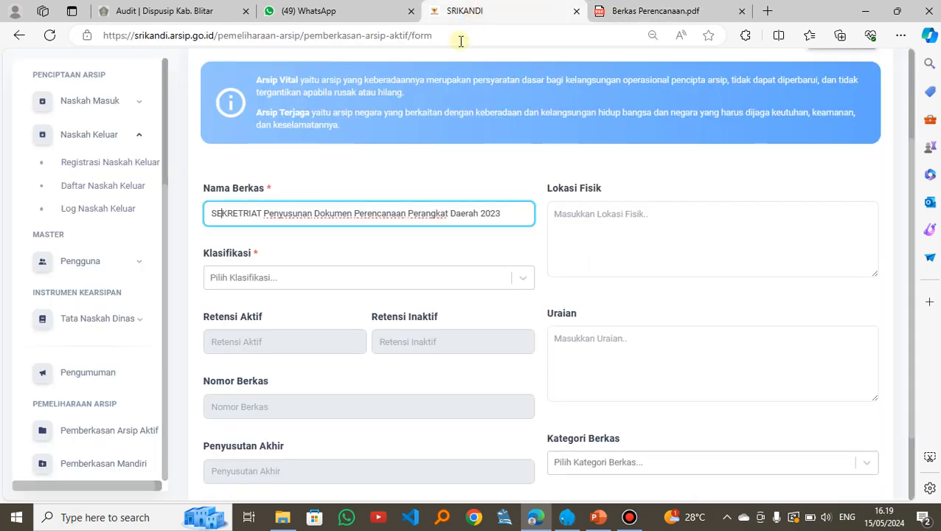
left_click(215, 278)
key("ctrl+v")
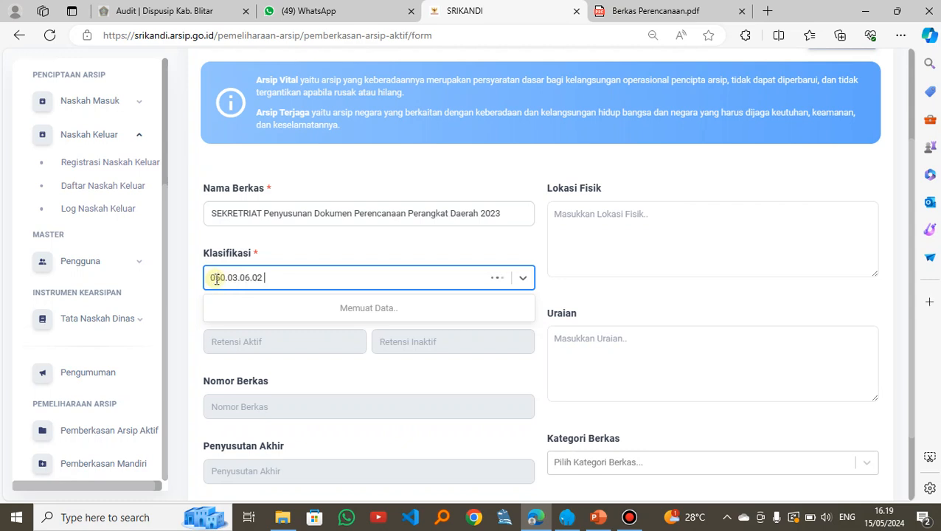
left_click(270, 307)
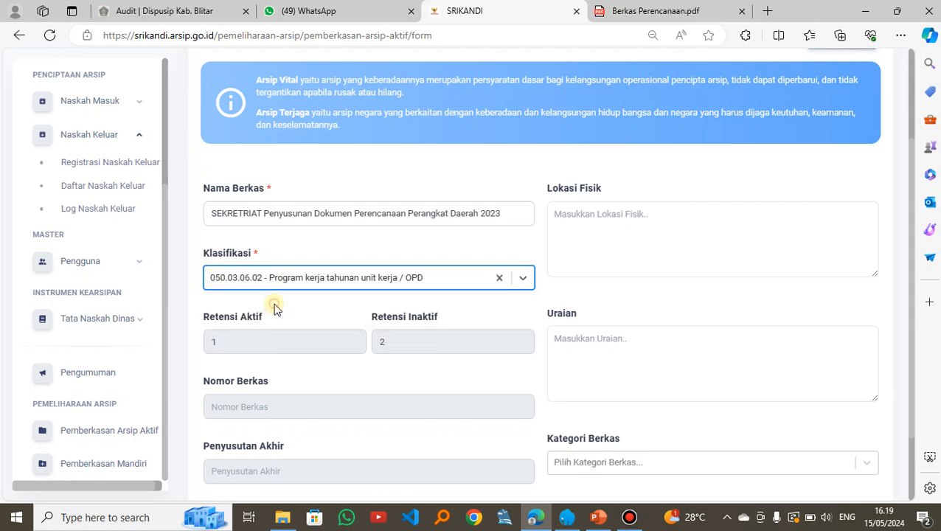
scroll(287, 300, "down", 1)
scroll(289, 298, "down", 1)
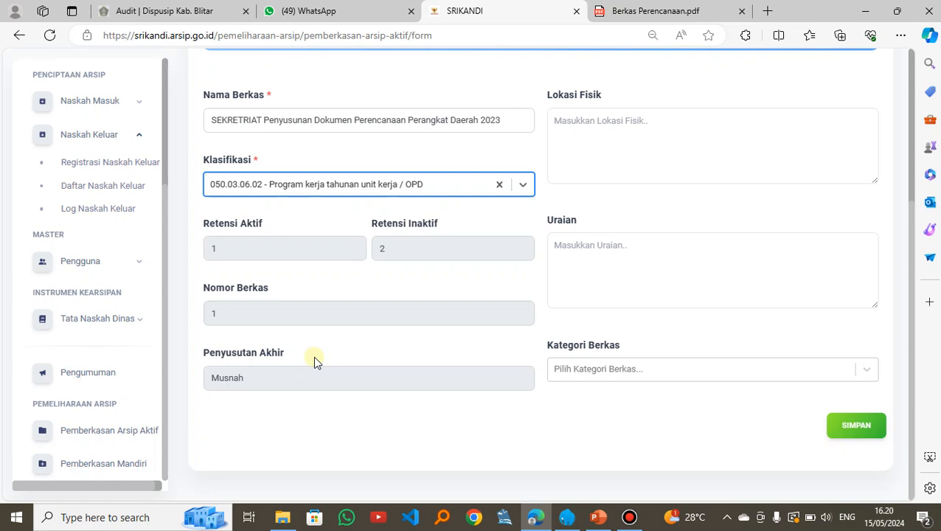
Step: Enter "-" as the Lokasi Fisik and "Laporan perencanaan" as the Uraian on the new file form
scroll(317, 360, "up", 2)
left_click(588, 265)
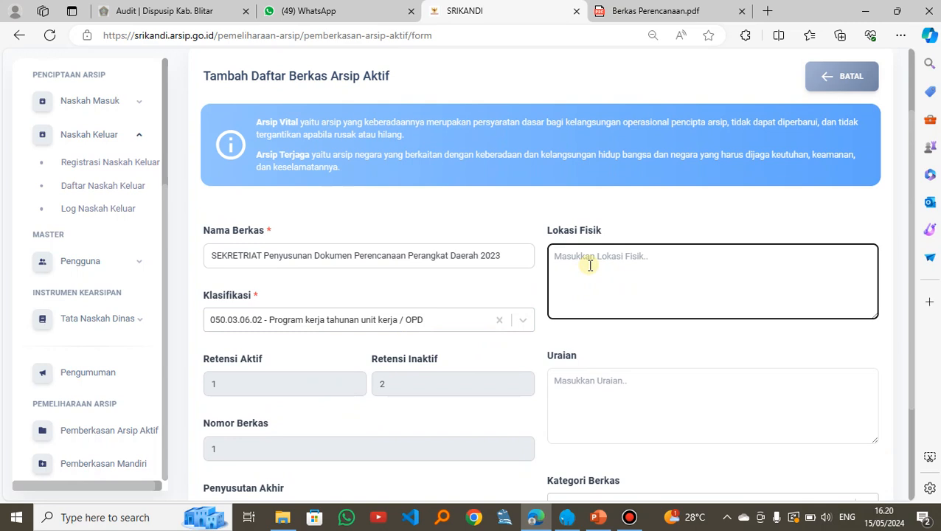
type("-")
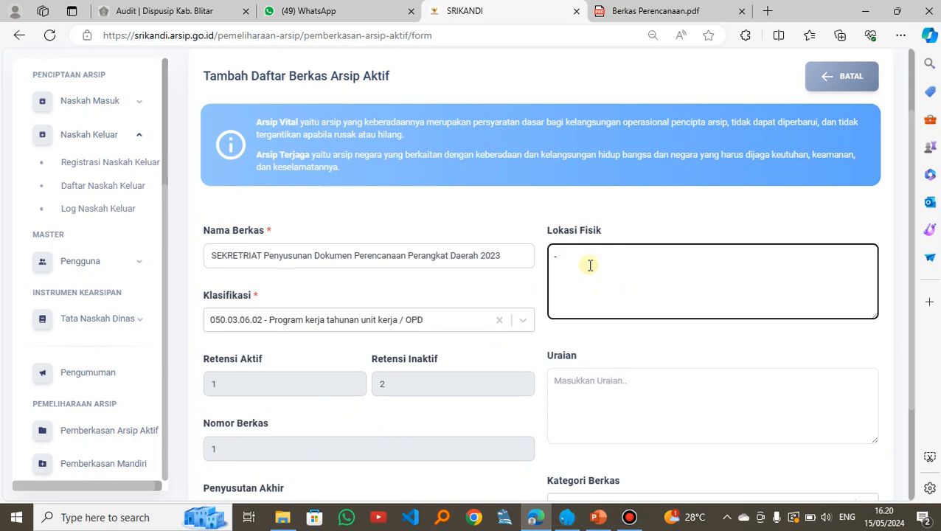
left_click(567, 381)
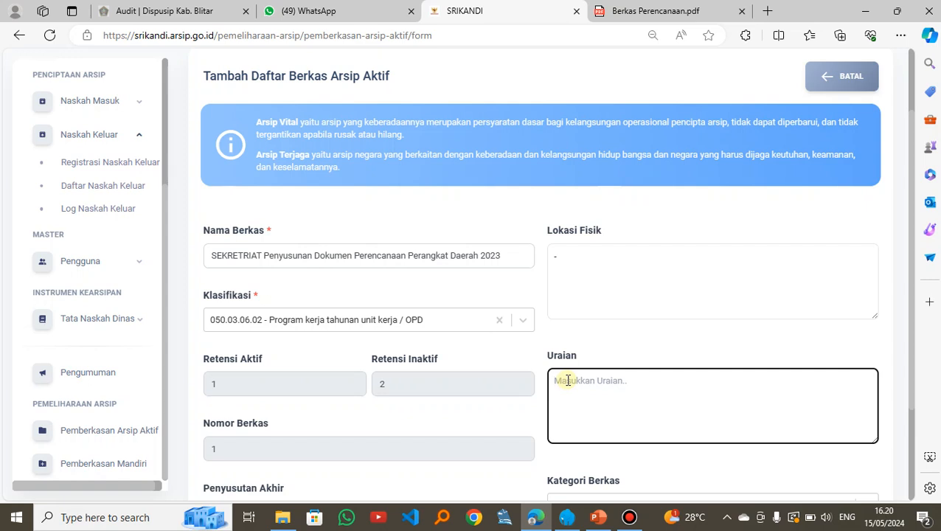
type("Laporan perencanaan")
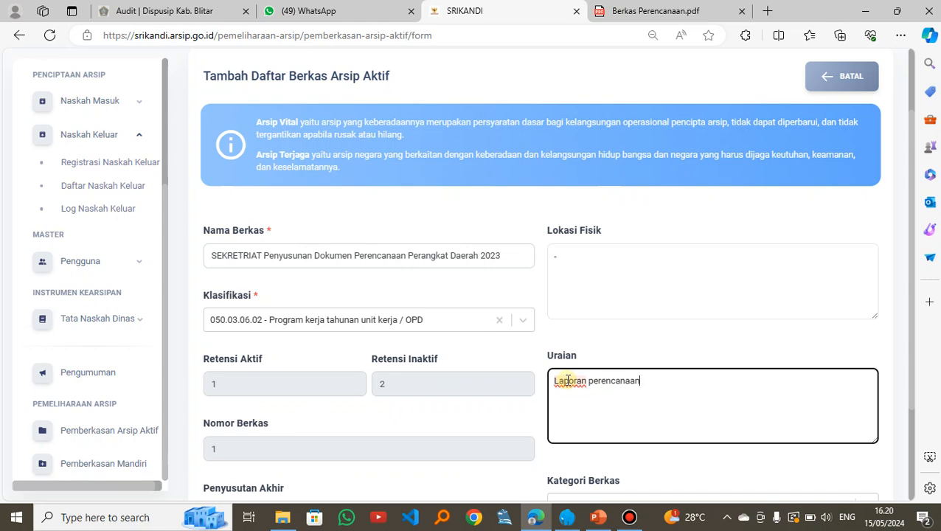
Step: Look up the Kategori Berkas entry in Berkas Perencanaan.pdf
scroll(664, 382, "down", 3)
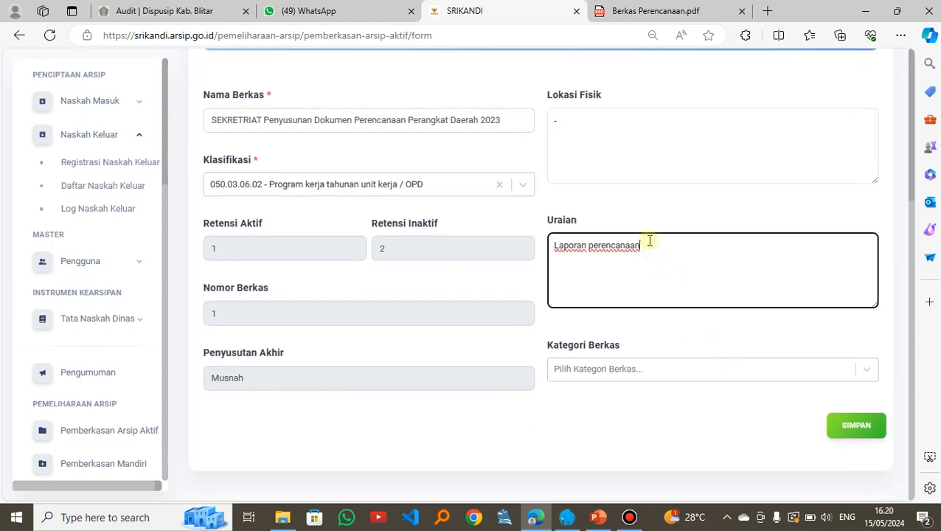
left_click(666, 13)
scroll(438, 293, "down", 5)
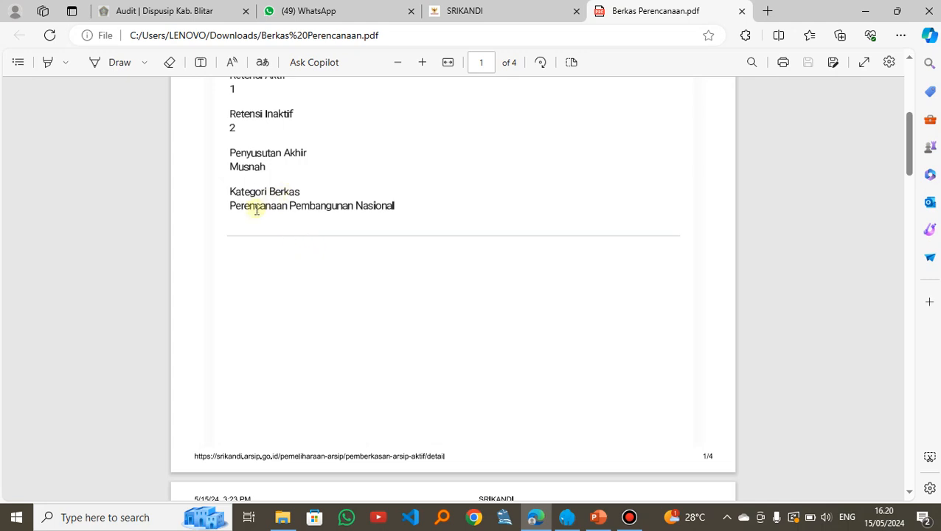
Step: Return to the SRIKANDI form and set Kategori Berkas to "Perencanaan Pembangunan Nasional"
left_click(479, 14)
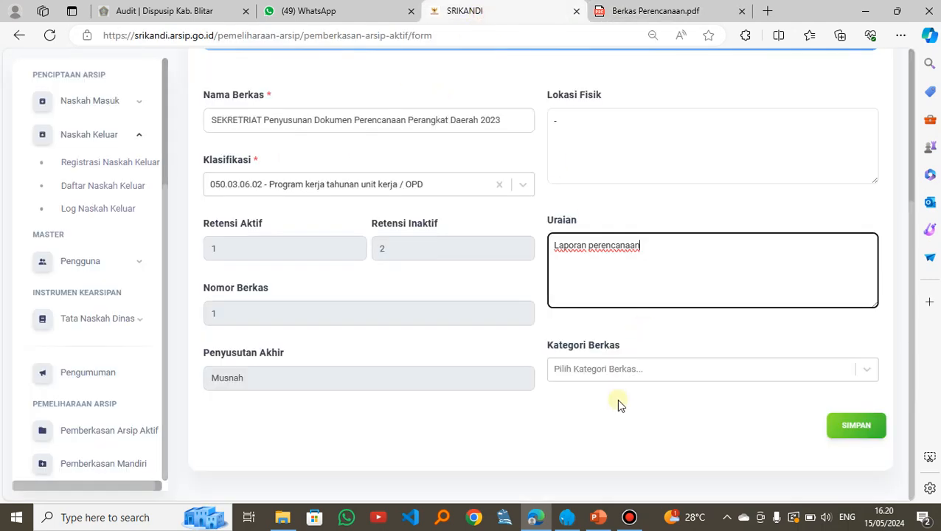
left_click(586, 373)
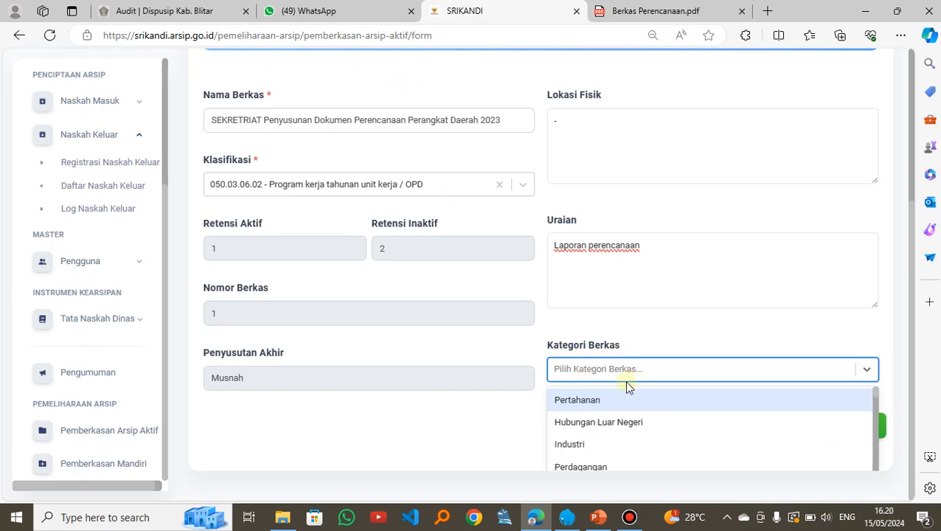
left_click(593, 375)
left_click(593, 375)
scroll(712, 399, "down", 1)
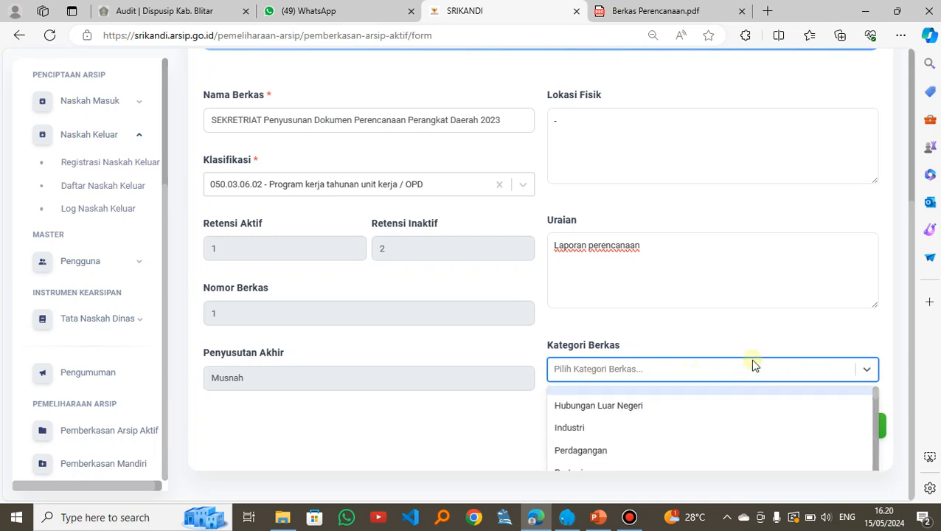
scroll(790, 403, "down", 1)
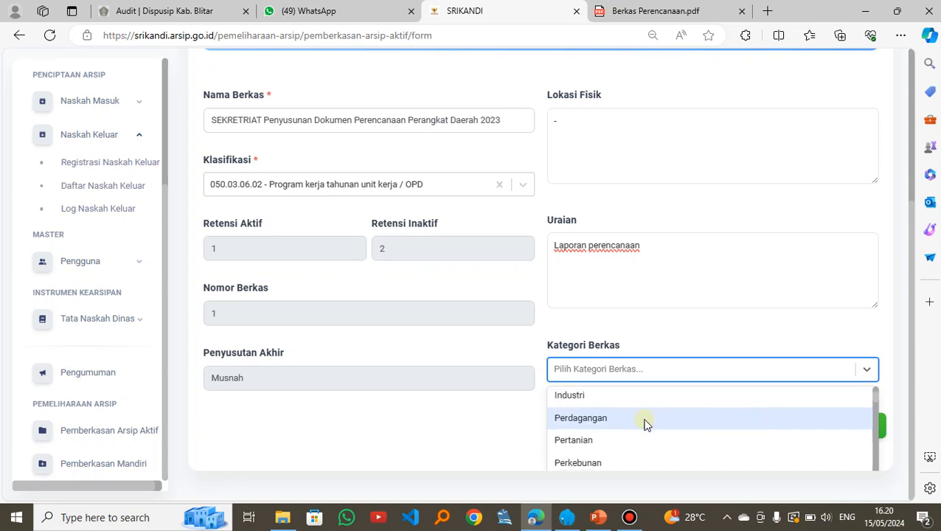
scroll(641, 421, "down", 2)
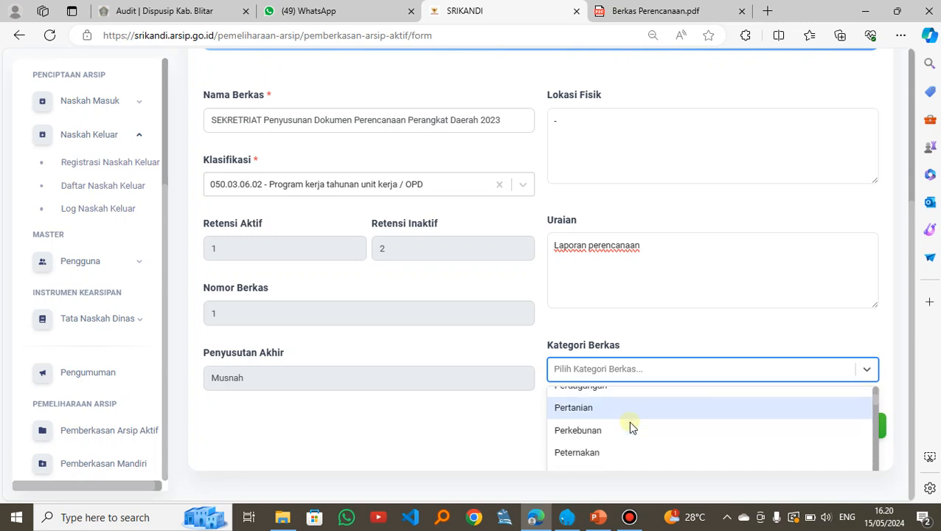
scroll(595, 426, "down", 1)
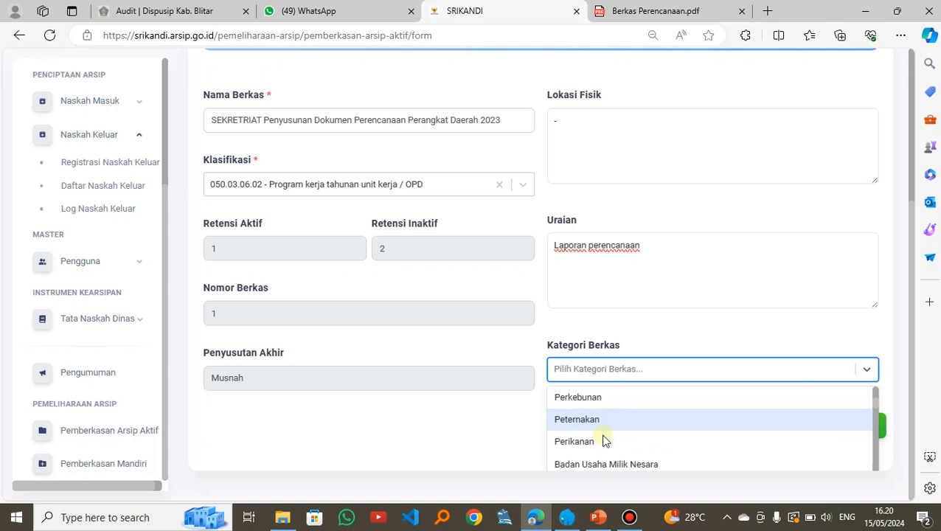
scroll(650, 437, "down", 8)
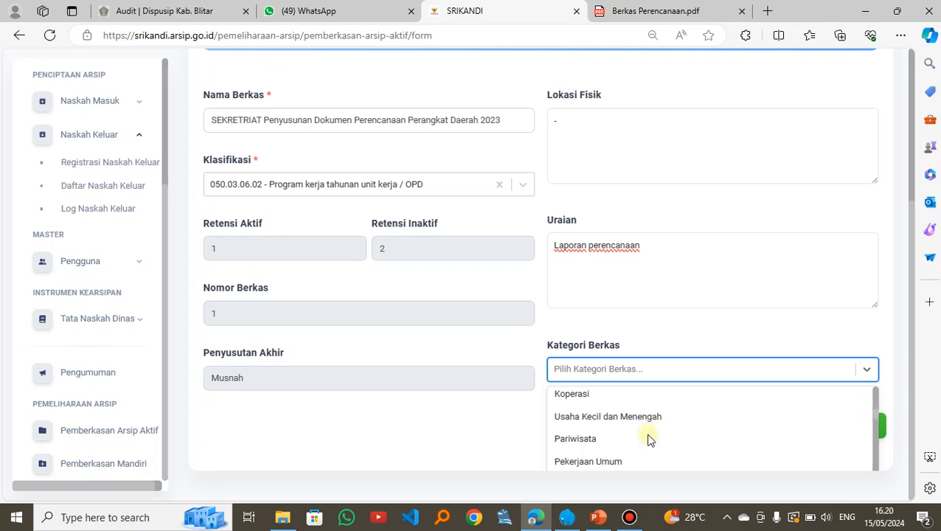
scroll(649, 438, "down", 3)
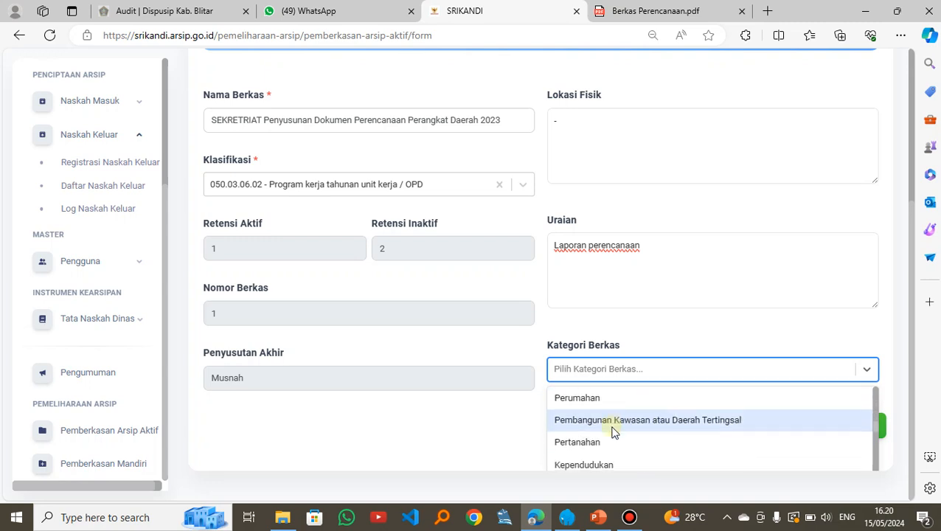
scroll(612, 432, "down", 5)
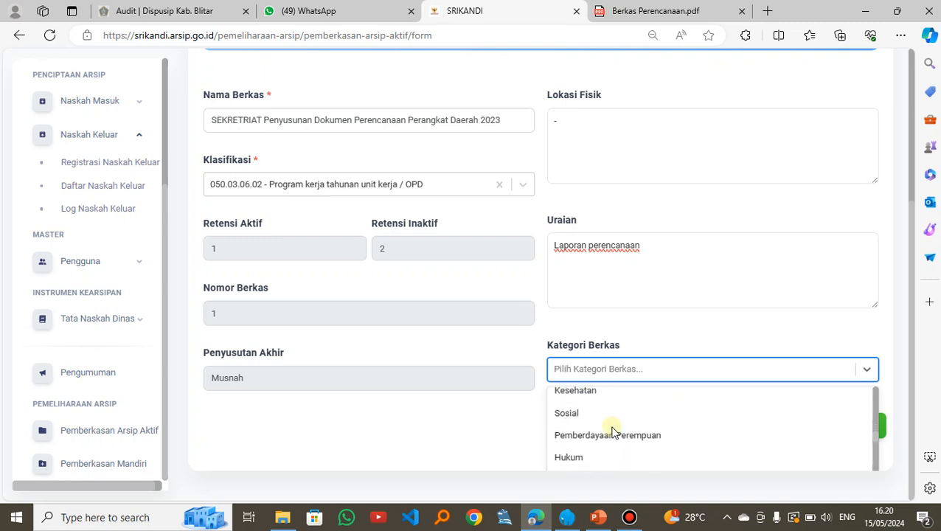
scroll(632, 437, "down", 9)
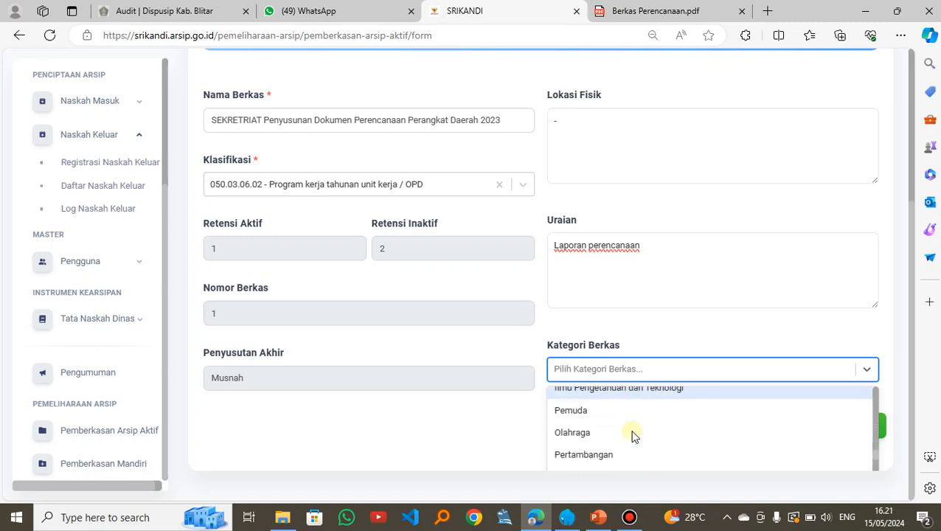
scroll(632, 437, "down", 10)
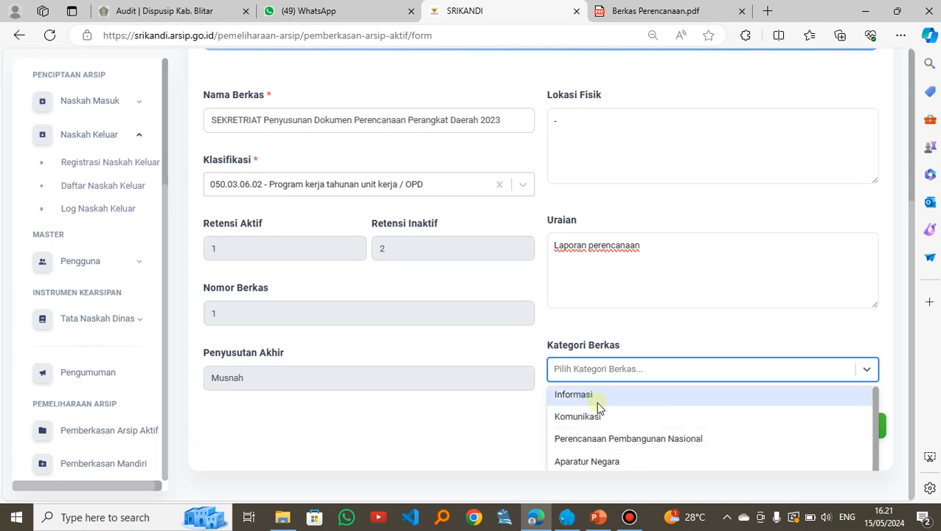
left_click(609, 439)
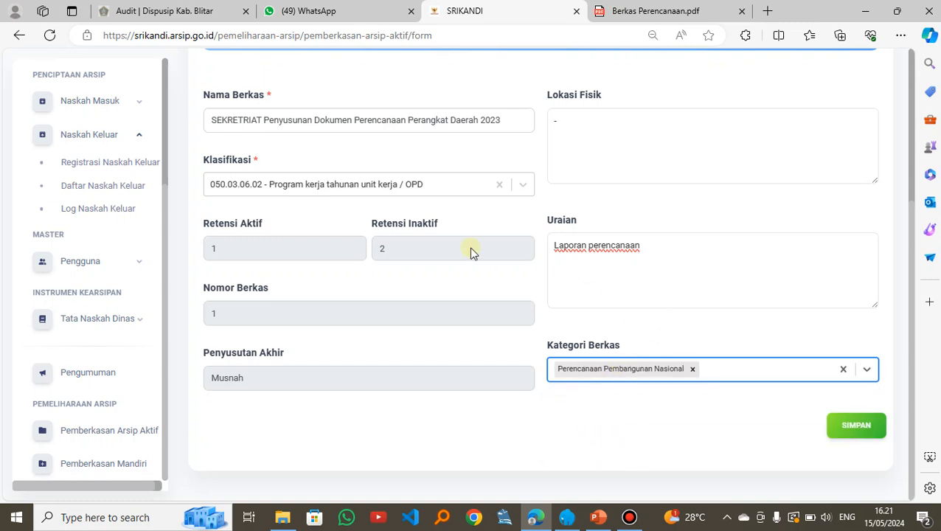
Step: Review the completed form, save the new active archive file and dismiss the confirmation
scroll(381, 138, "up", 1)
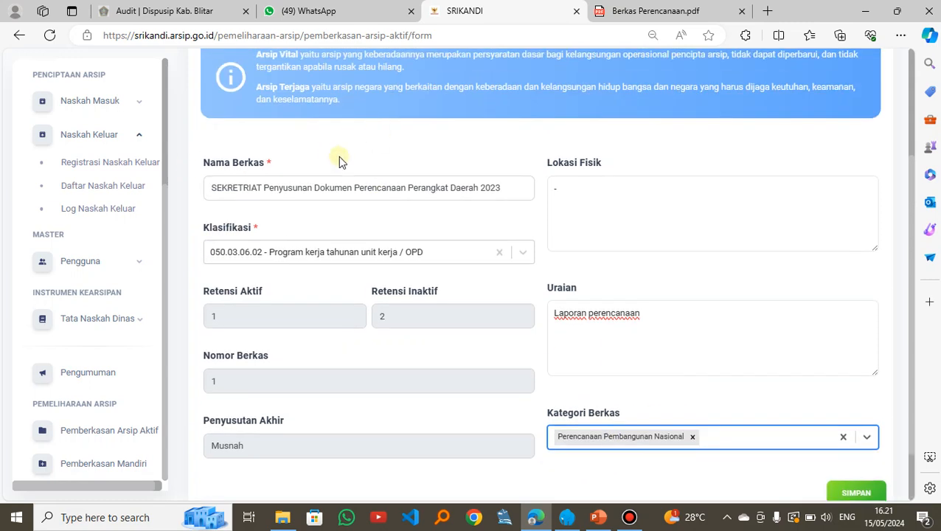
scroll(699, 313, "down", 1)
left_click(846, 430)
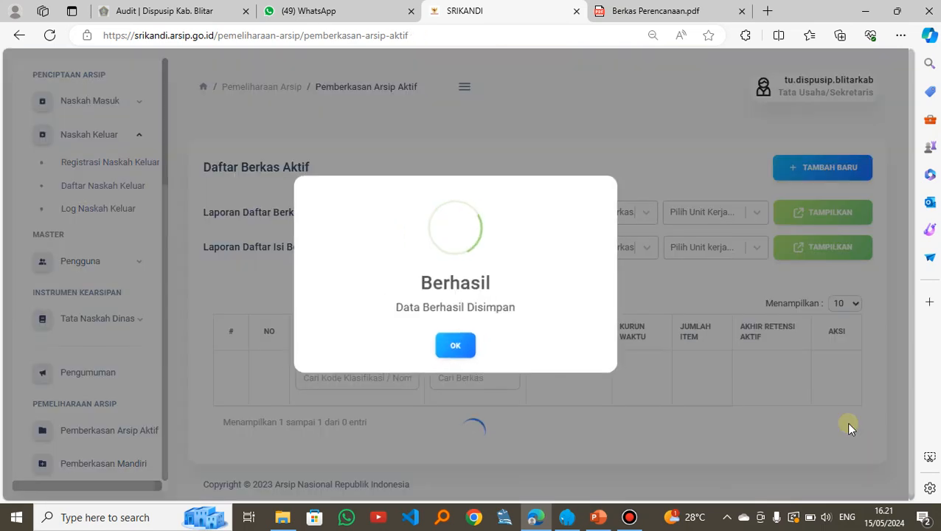
left_click(450, 347)
Step: Examine the new SEKRETRIAT Penyusunan Dokumen Perencanaan Perangkat Daerah 2023 row in Daftar Berkas Aktif, including its classification code, item count and available actions
scroll(450, 334, "down", 2)
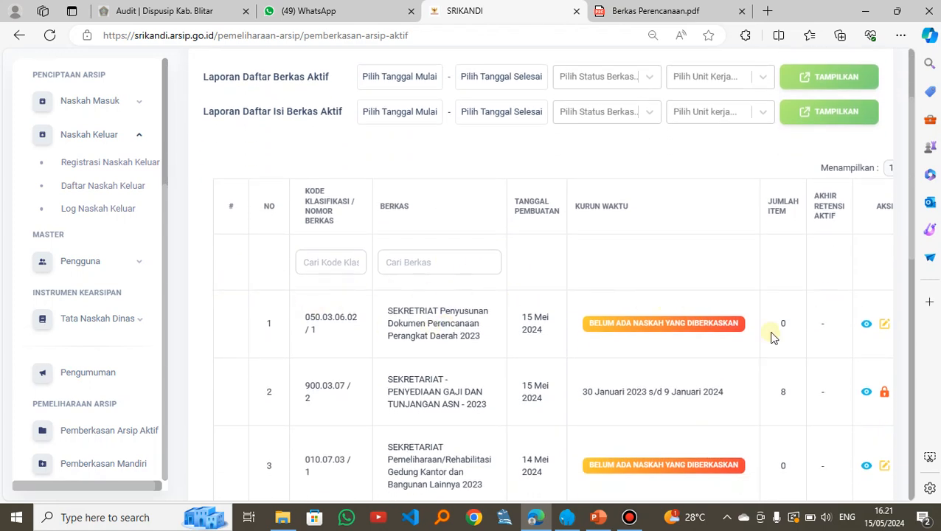
double_click(317, 317)
left_click(353, 344)
double_click(782, 324)
left_click(798, 359)
scroll(801, 362, "right", 2)
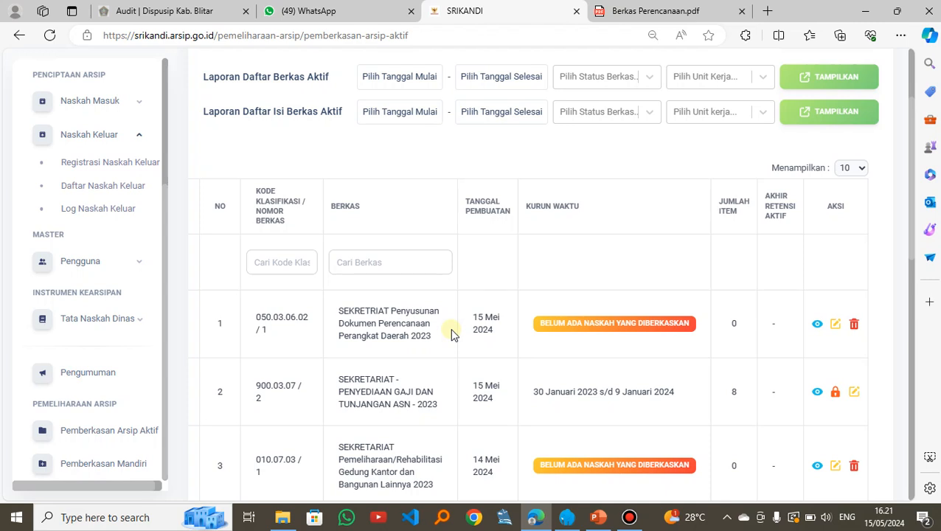
scroll(453, 333, "left", 2)
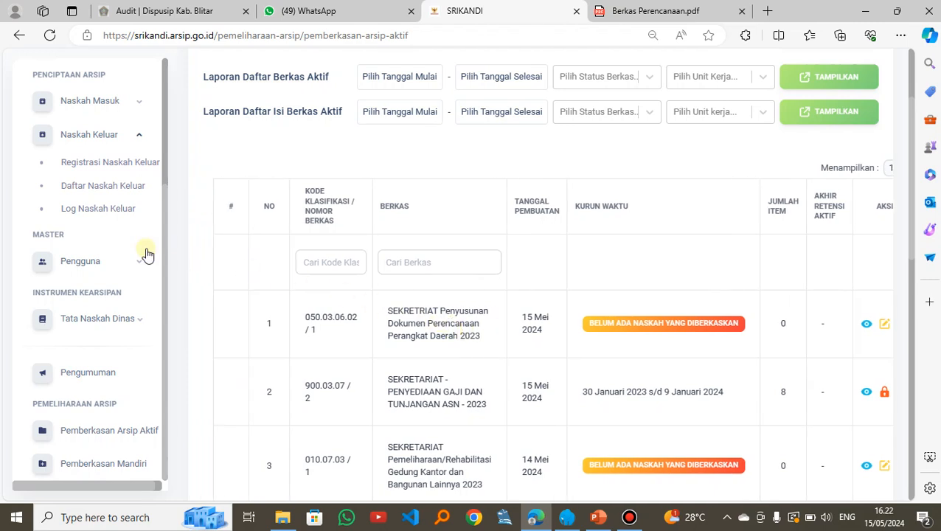
Step: Open the Daftar Naskah Masuk list of incoming letters
scroll(141, 237, "up", 2)
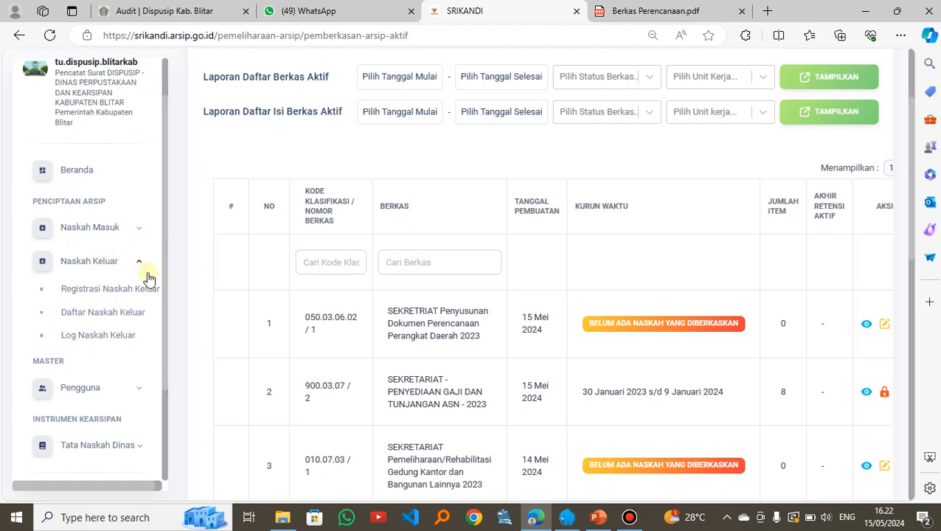
left_click(122, 230)
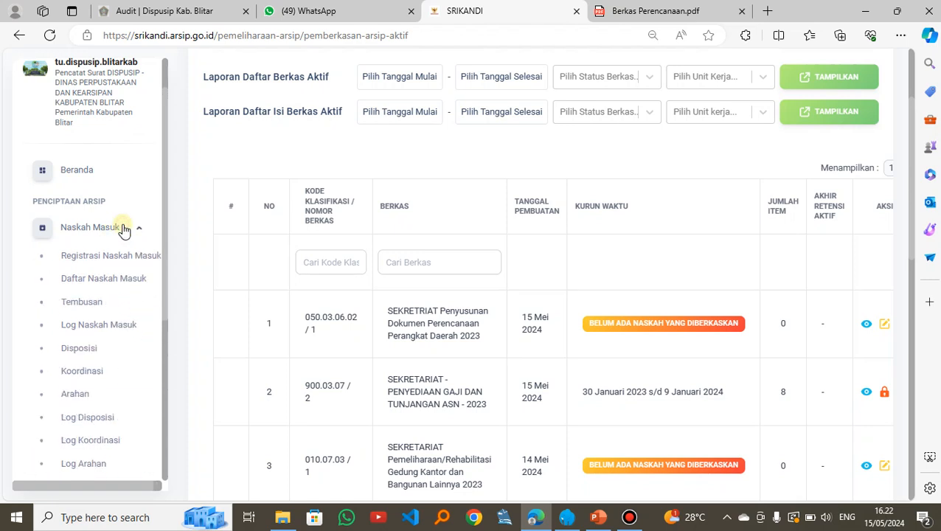
left_click(104, 280)
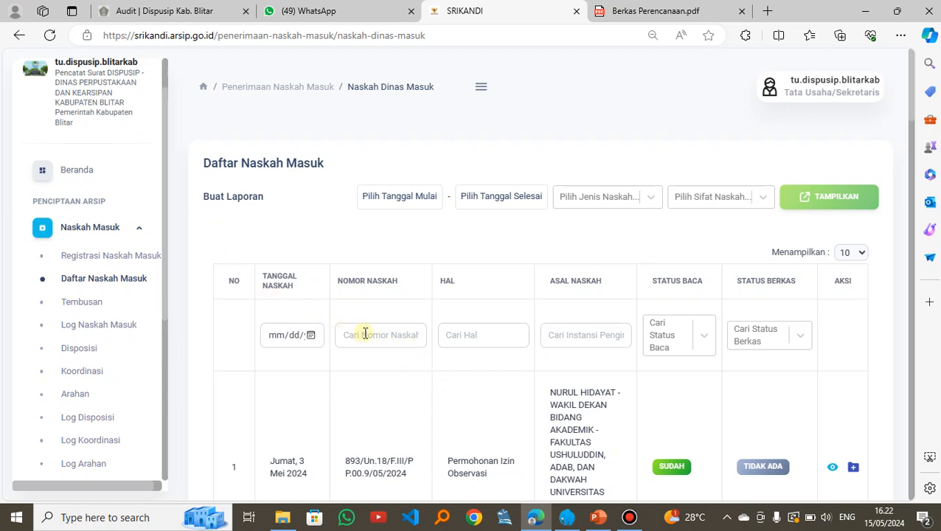
Step: Switch to Berkas Perencanaan.pdf and copy the first Nomor Naskah, B/050/1173/409.3/2023, from the table on page 2
left_click(653, 13)
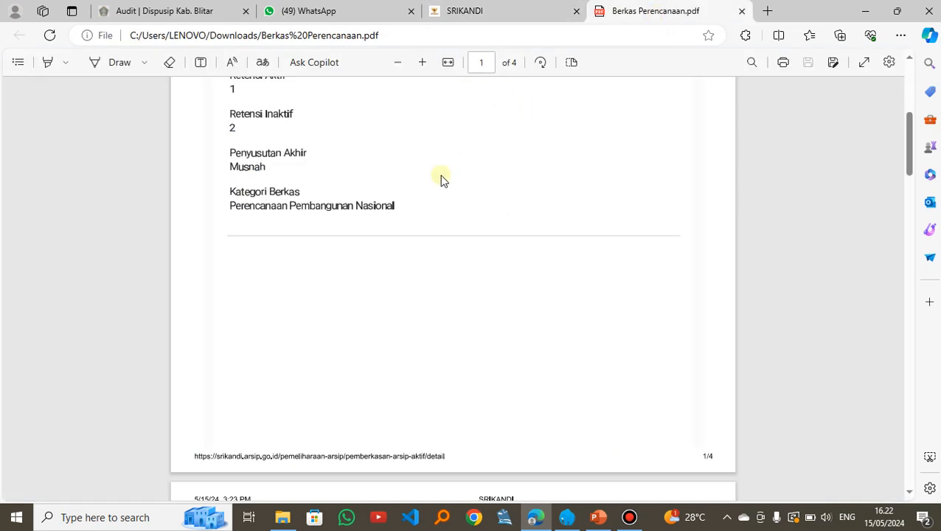
scroll(418, 244, "up", 2)
scroll(418, 243, "down", 12)
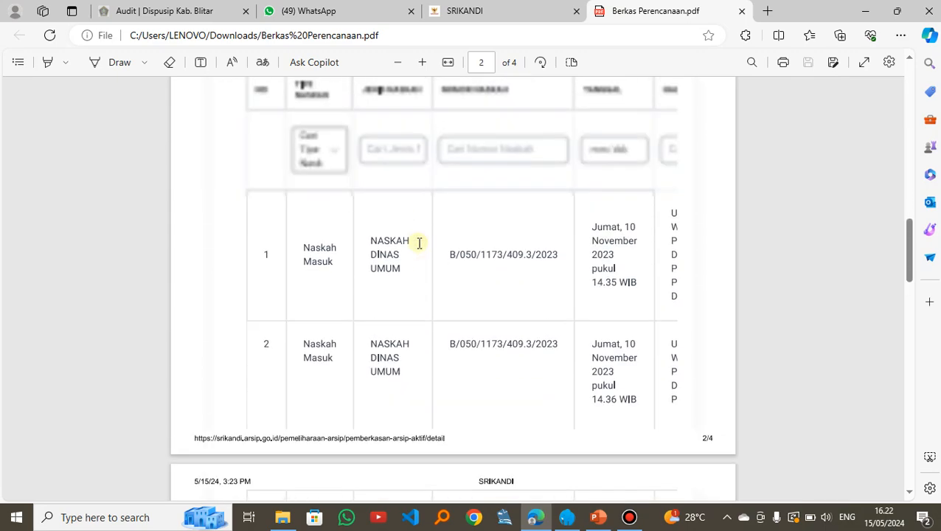
scroll(419, 243, "up", 1)
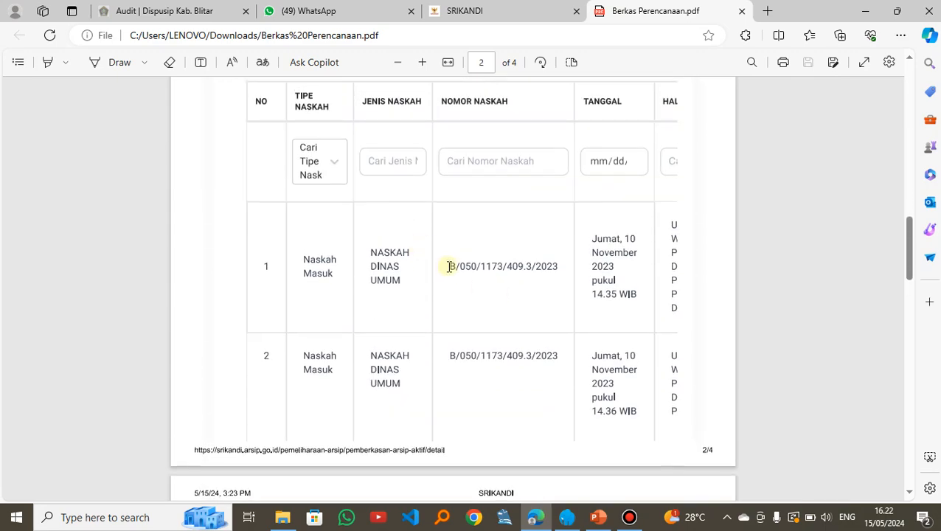
left_click_drag(451, 266, 558, 268)
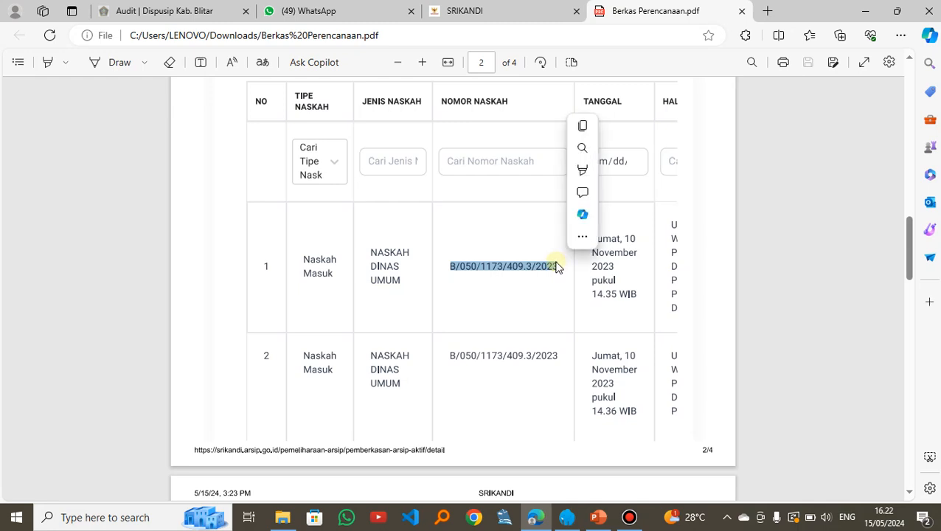
key("ctrl+c")
Step: Return to SRIKANDI and filter Daftar Naskah Masuk by the copied Nomor Naskah B/050/1173/409.3/2023
left_click(488, 13)
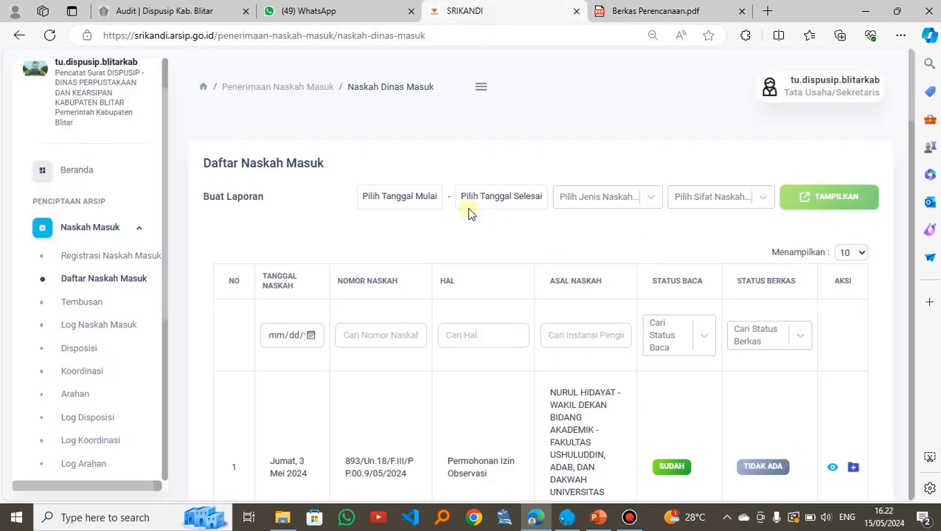
left_click(361, 337)
key("ctrl+v")
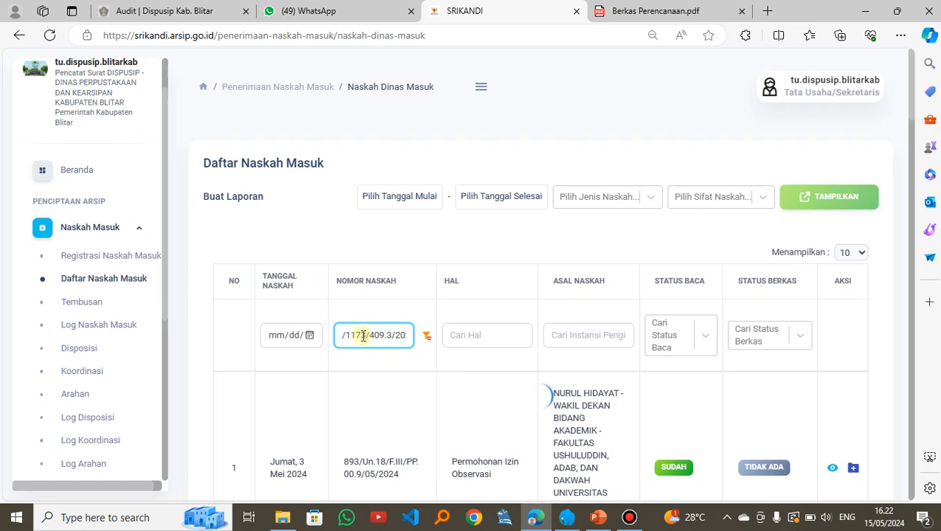
Step: File the 10 November 2023 incoming letter B/050/1173/409.3/2023 into SEKRETRIAT Penyusunan Dokumen Perencanaan Perangkat Daerah 2023 and save
scroll(363, 335, "down", 1)
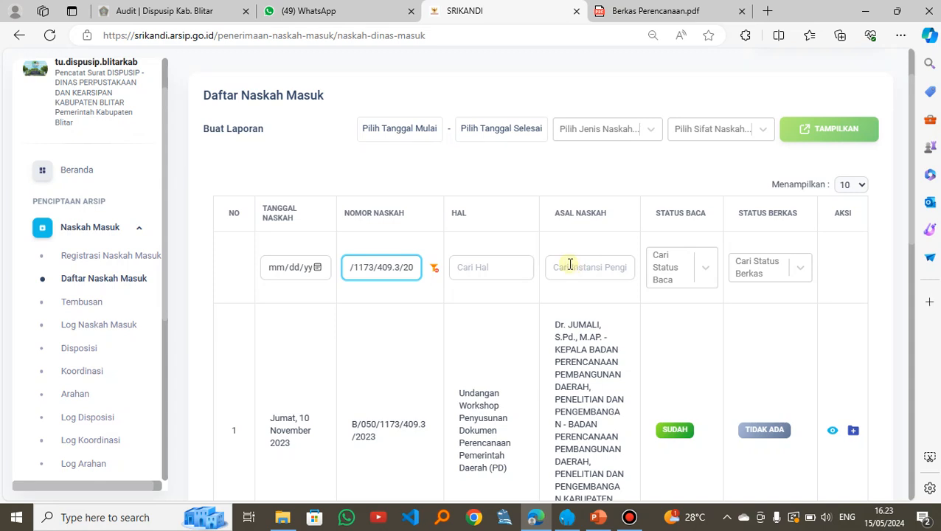
scroll(508, 292, "down", 2)
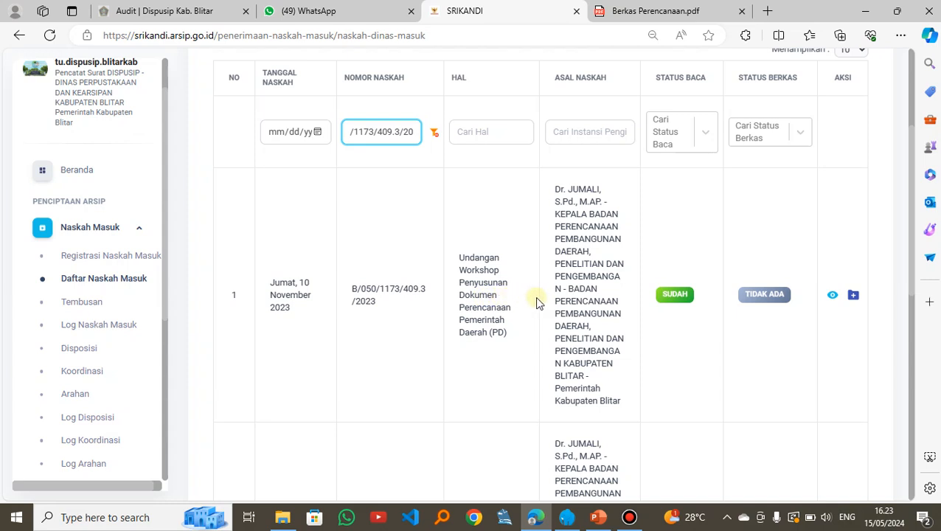
left_click(853, 296)
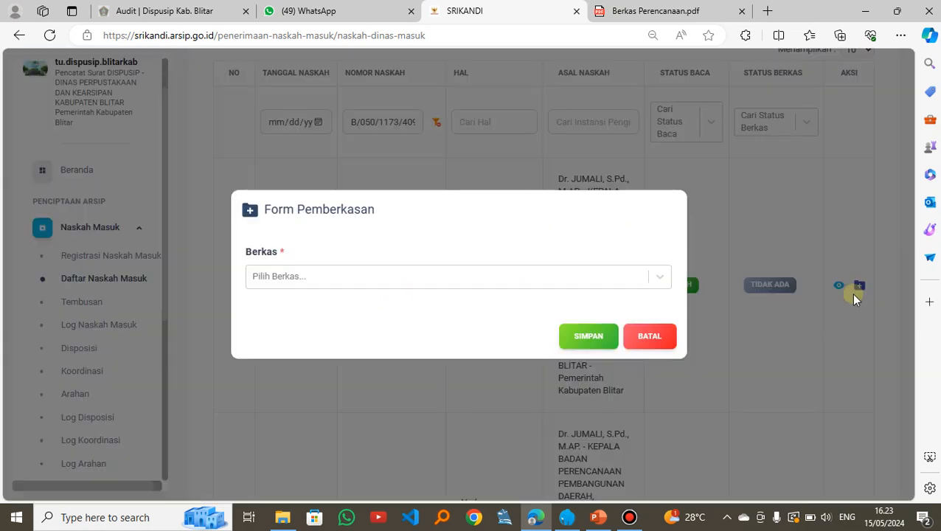
left_click(304, 278)
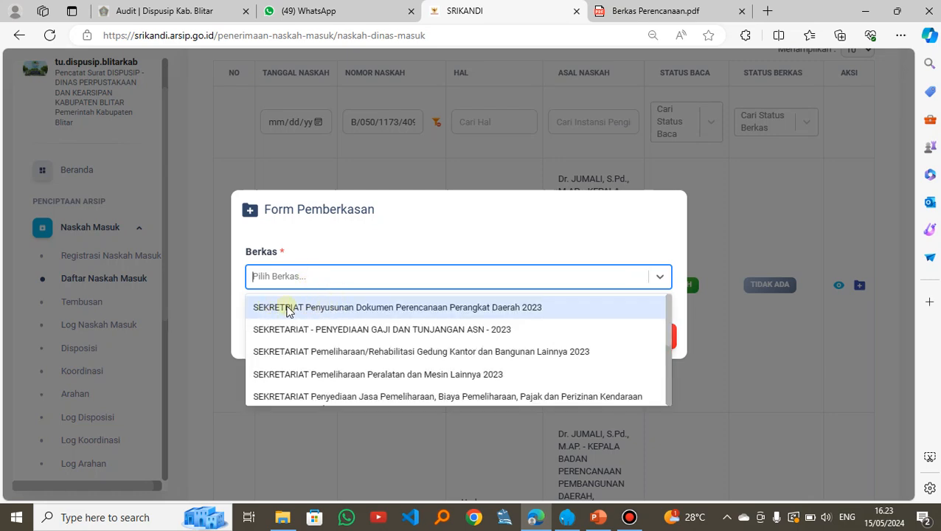
left_click(391, 308)
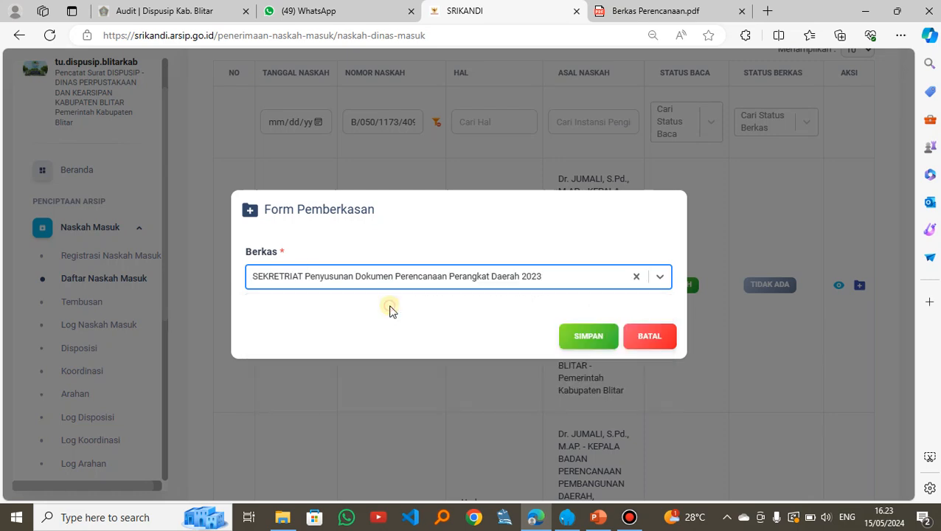
left_click(582, 341)
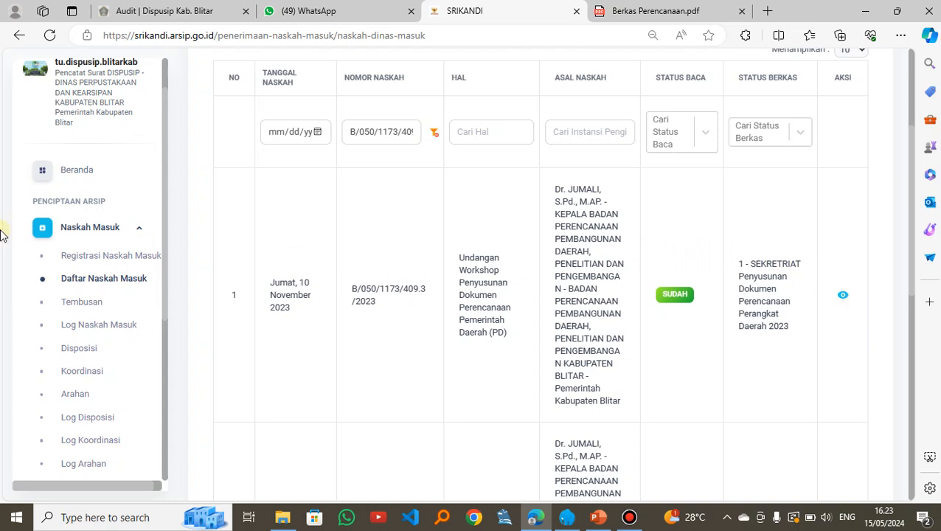
Step: Open the Daftar Naskah Keluar list of outgoing letters
scroll(31, 291, "down", 1)
scroll(31, 291, "down", 1)
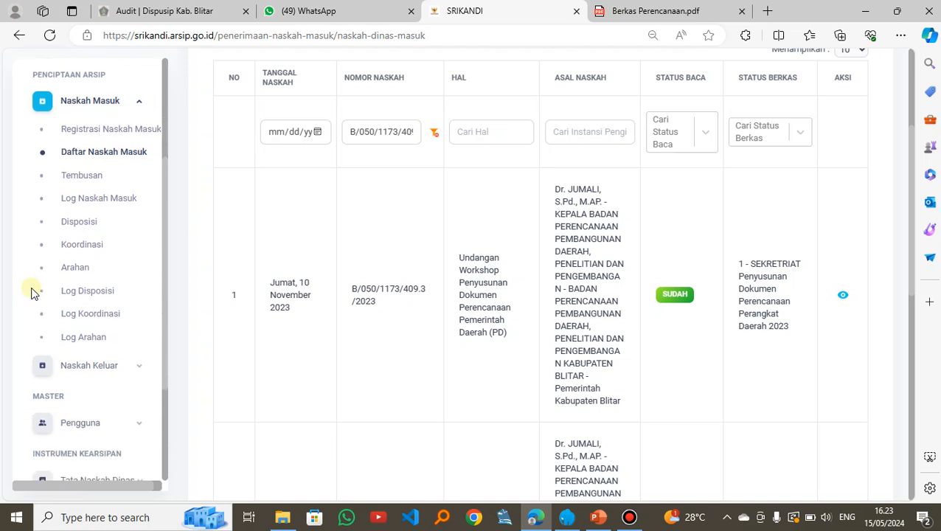
scroll(162, 304, "down", 2)
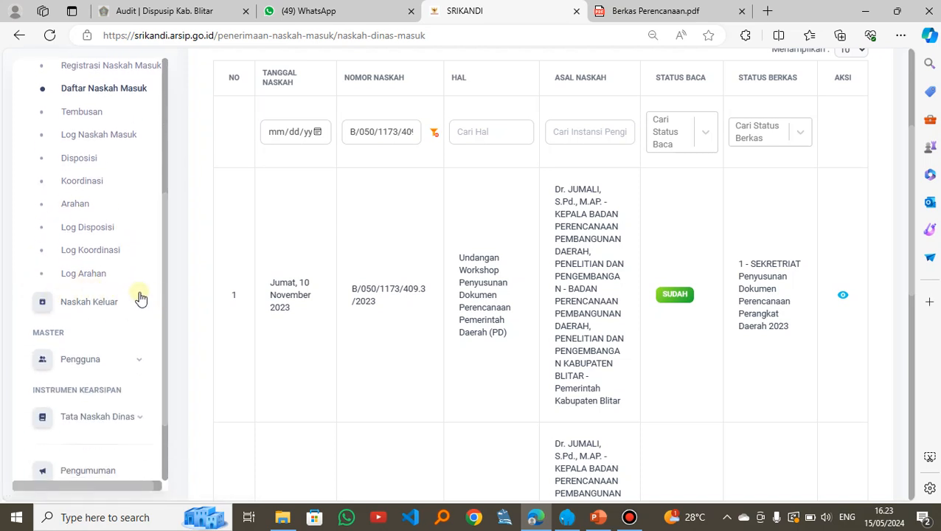
left_click(132, 305)
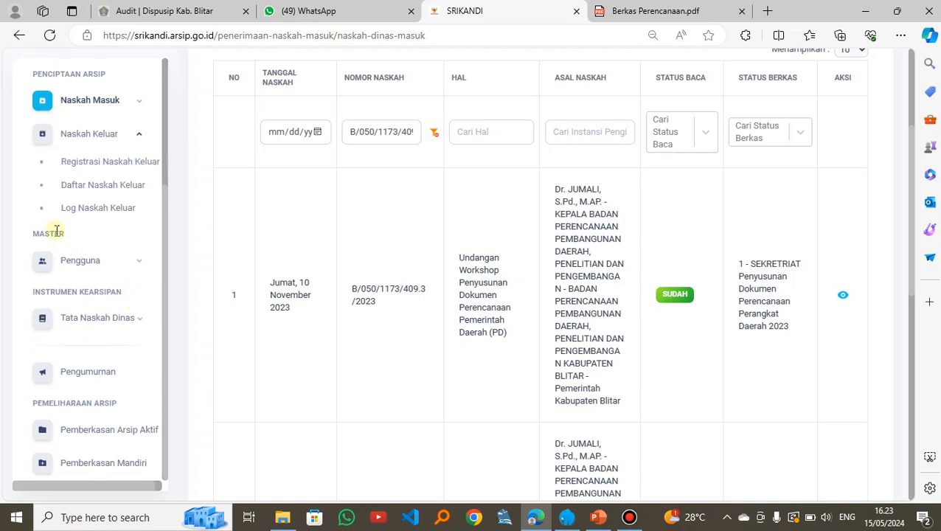
left_click(104, 186)
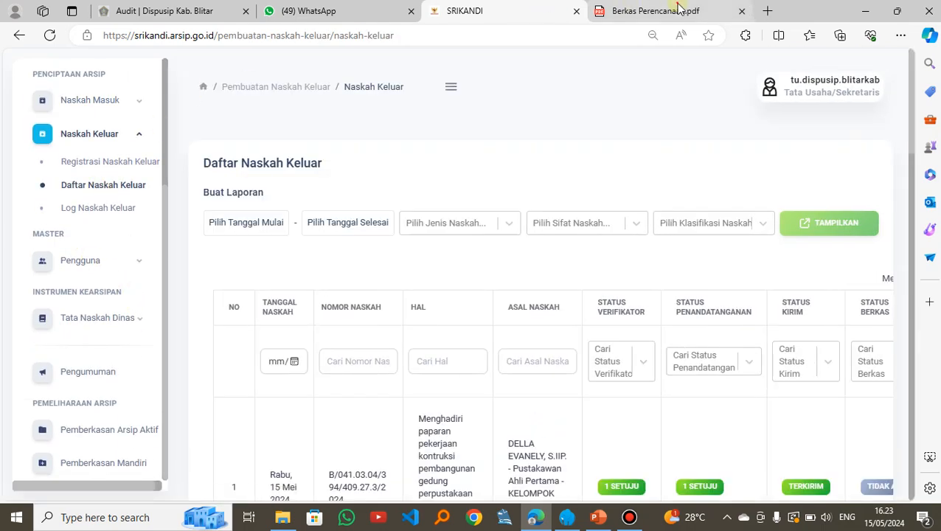
Step: Switch to Berkas Perencanaan.pdf and copy the Naskah Keluar number B/050/997/409.27/2023 from row 6 on page 4
left_click(634, 11)
scroll(475, 210, "down", 10)
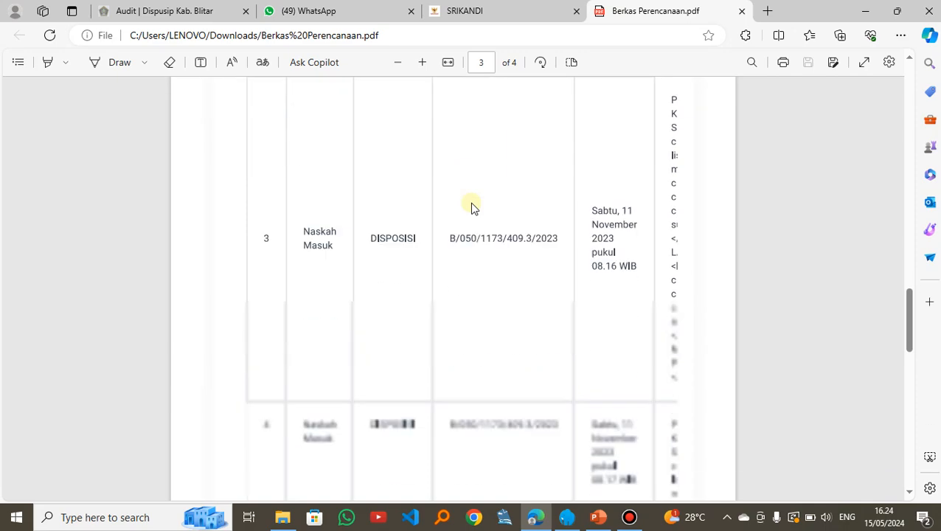
scroll(472, 208, "down", 10)
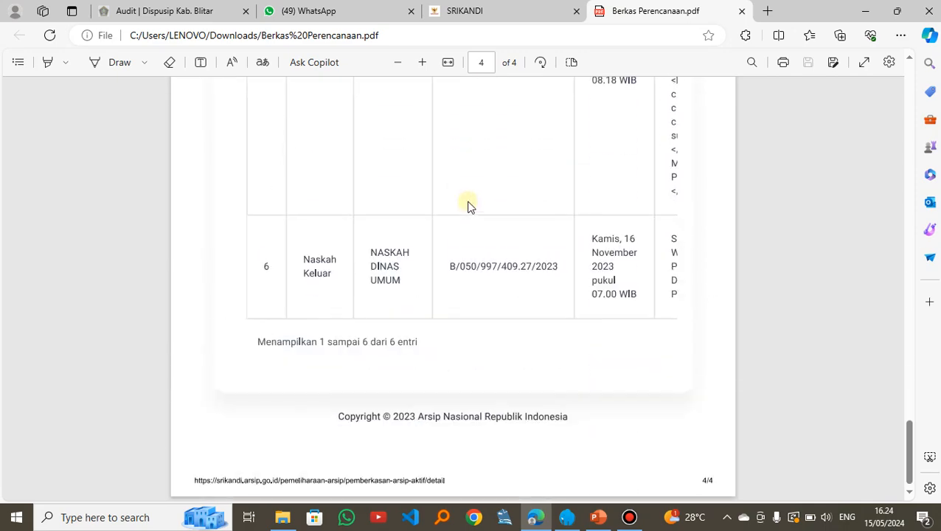
left_click_drag(452, 268, 556, 281)
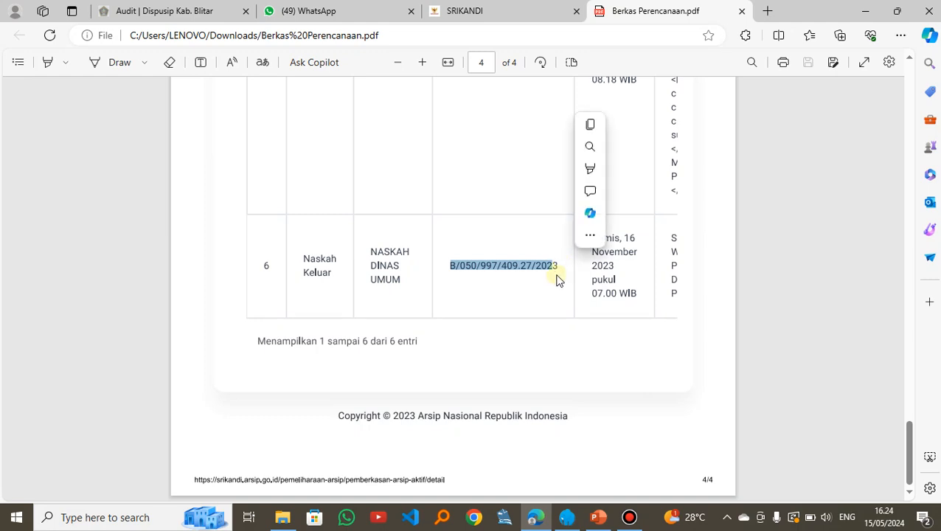
left_click(557, 280)
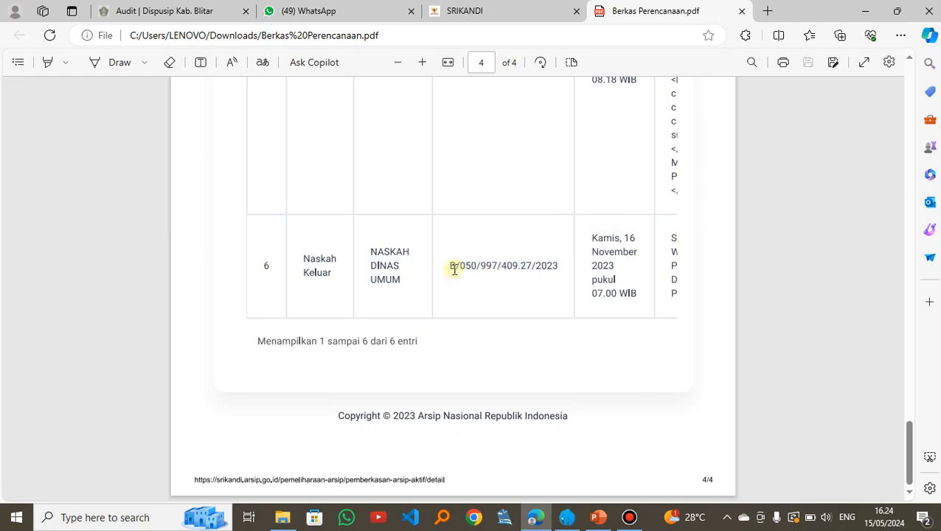
left_click_drag(452, 267, 559, 266)
key("ctrl+c")
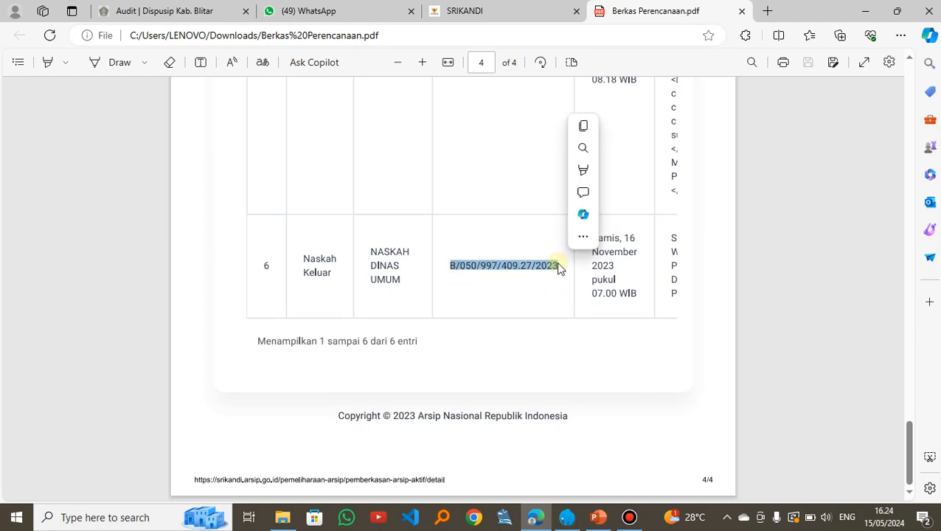
Step: Return to SRIKANDI and filter Daftar Naskah Keluar by the copied Nomor Naskah B/050/997/409.27/2023
left_click(485, 8)
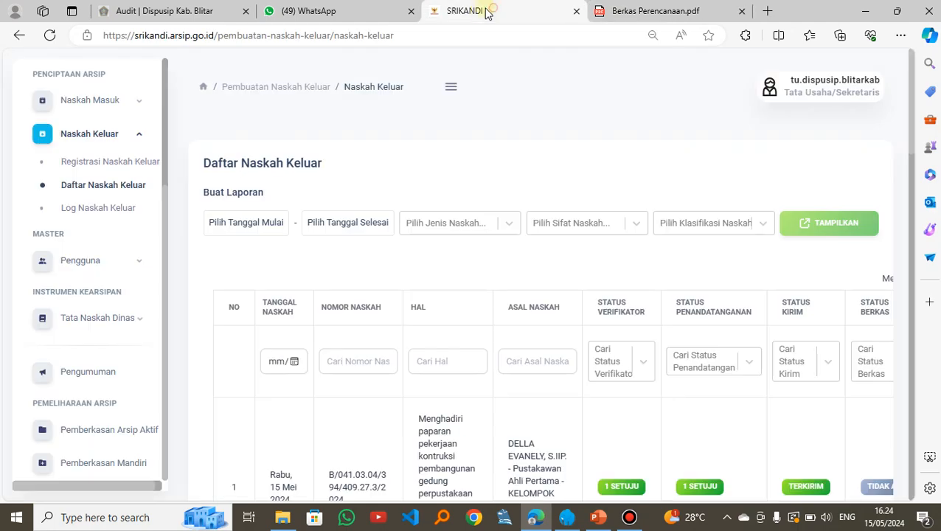
left_click(353, 356)
key("ctrl+v")
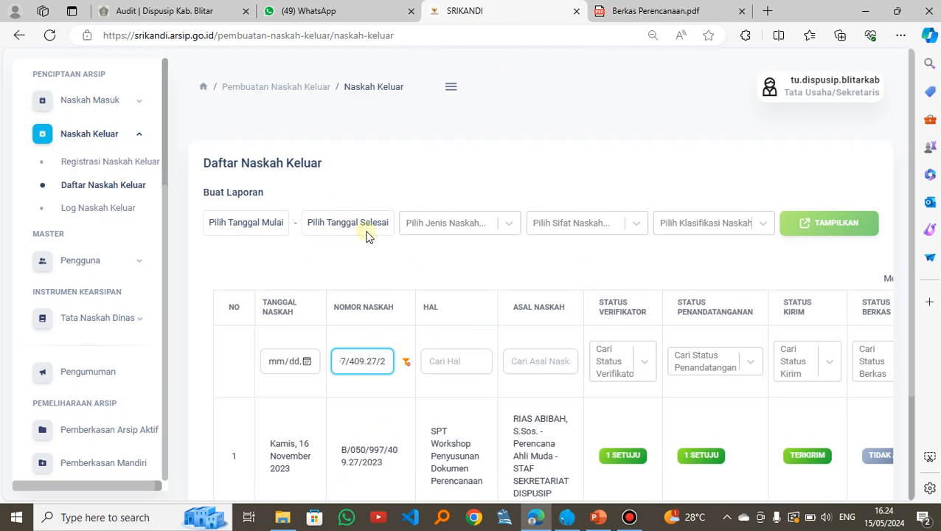
scroll(398, 280, "down", 1)
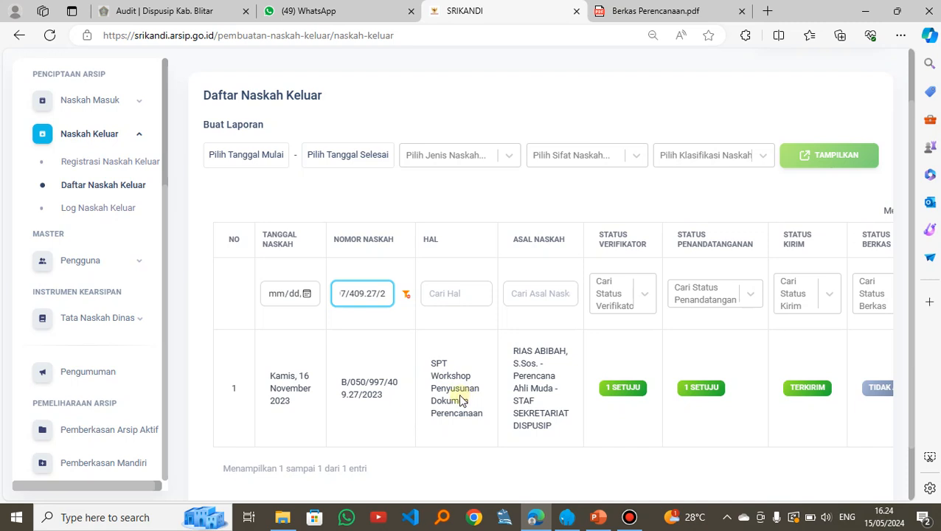
left_click(558, 444)
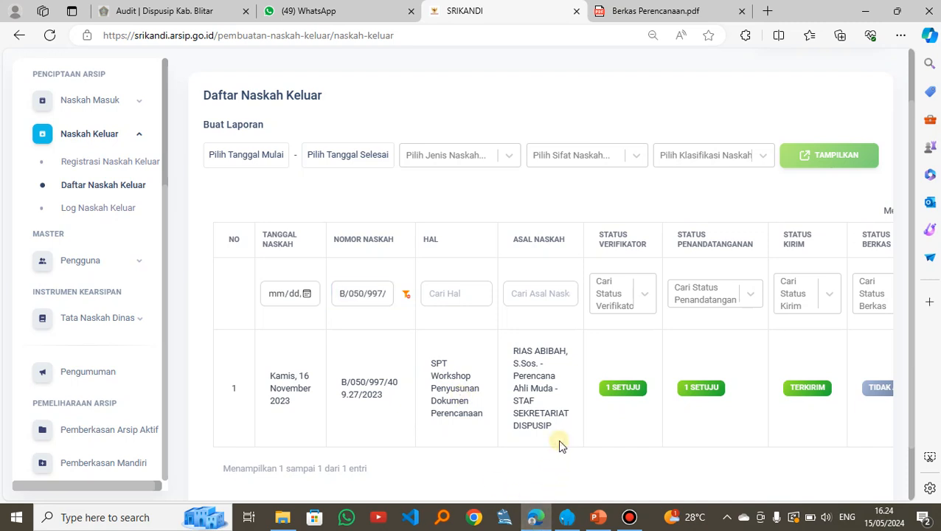
Step: File the outgoing letter B/050/997/409.27/2023 into SEKRETRIAT Penyusunan Dokumen Perencanaan Perangkat Daerah 2023 and save
scroll(558, 443, "right", 2)
scroll(557, 439, "right", 1)
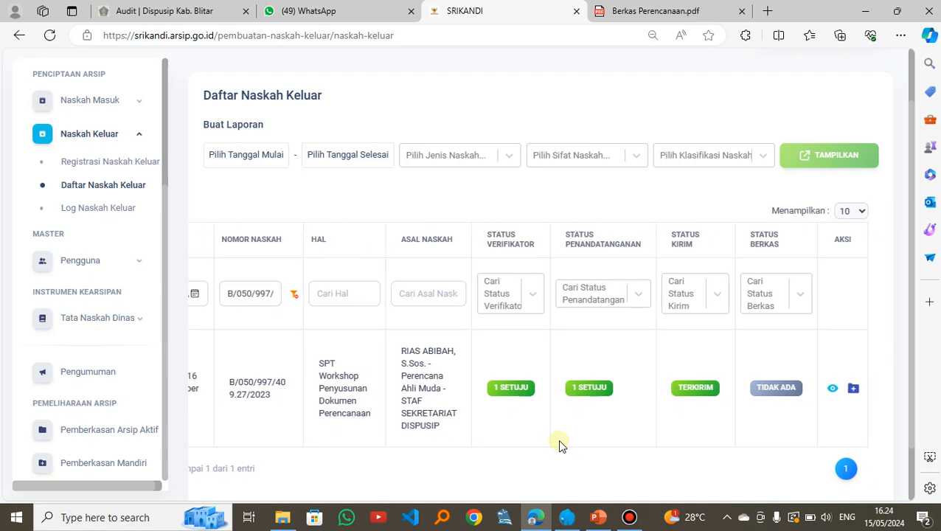
left_click(853, 389)
left_click(294, 277)
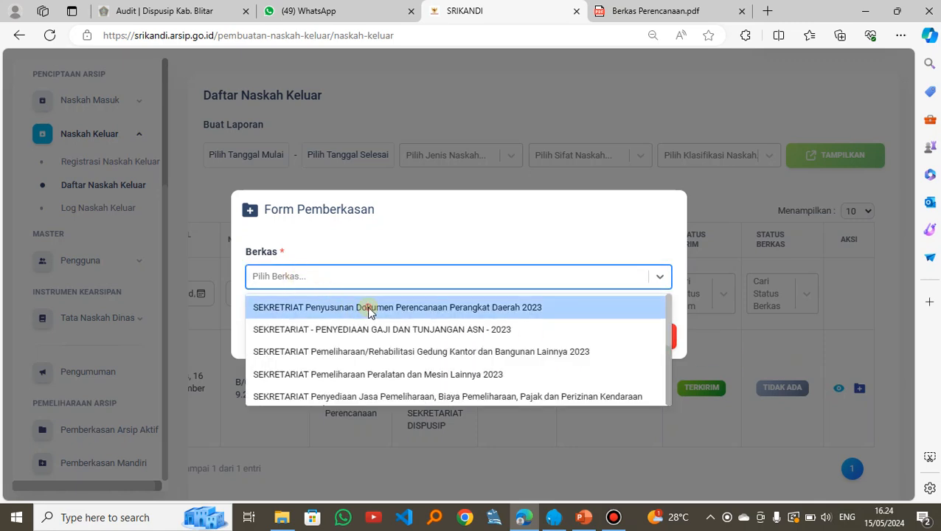
left_click(370, 310)
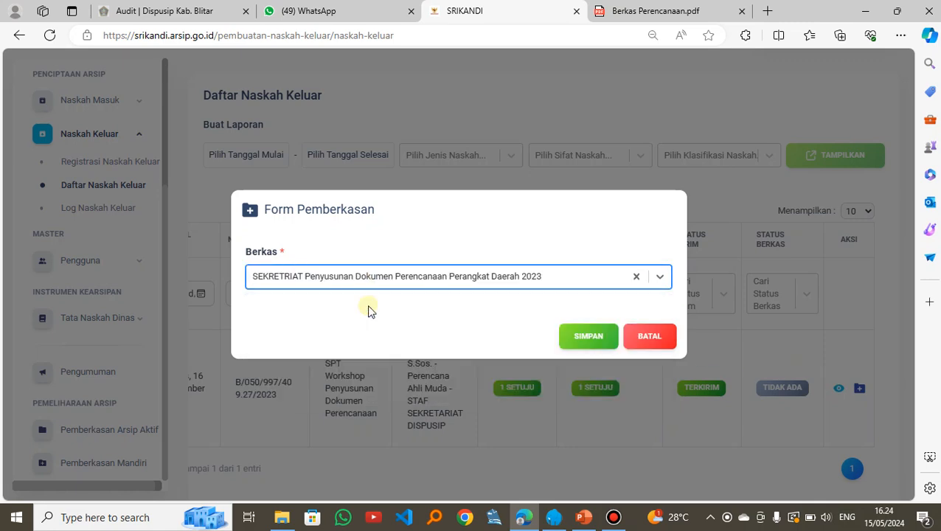
left_click(588, 337)
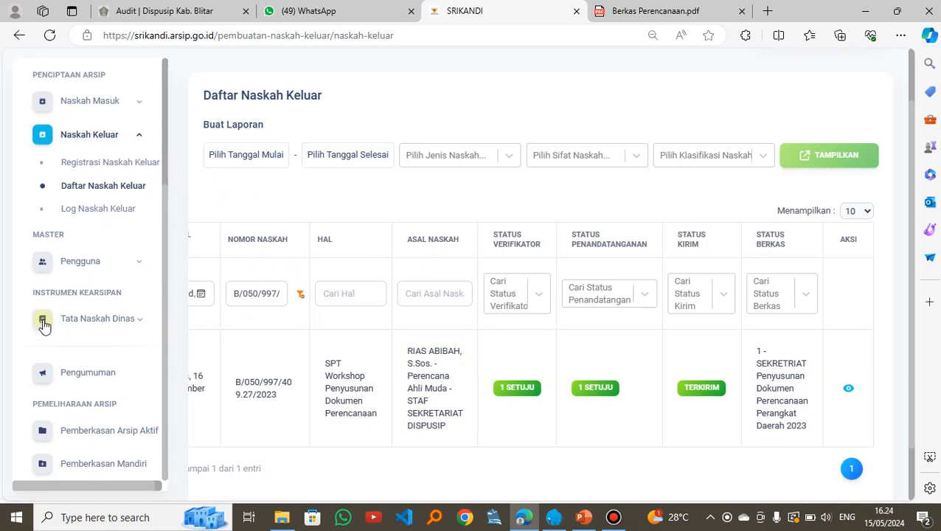
Step: Open the Daftar Berkas Aktif list under Pemberkasan Arsip Aktif
scroll(80, 305, "down", 1)
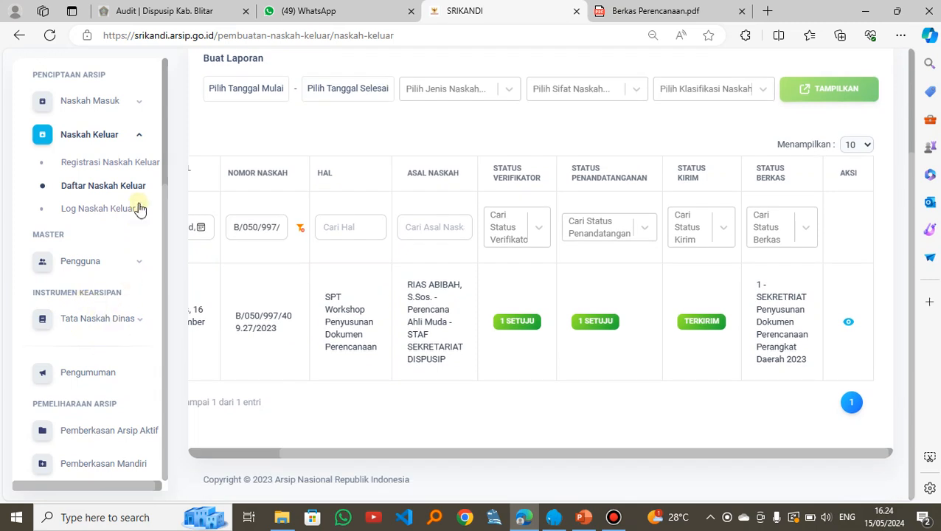
scroll(162, 138, "up", 3)
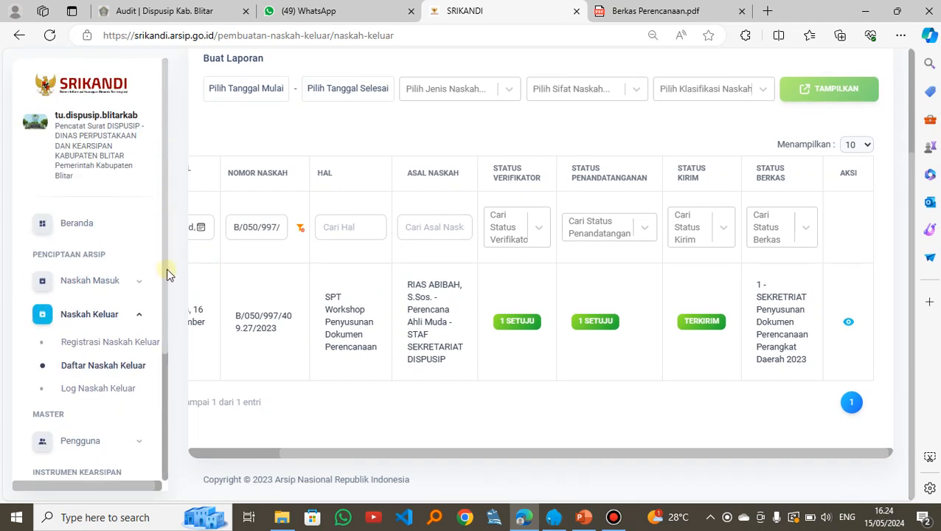
left_click_drag(166, 223, 165, 414)
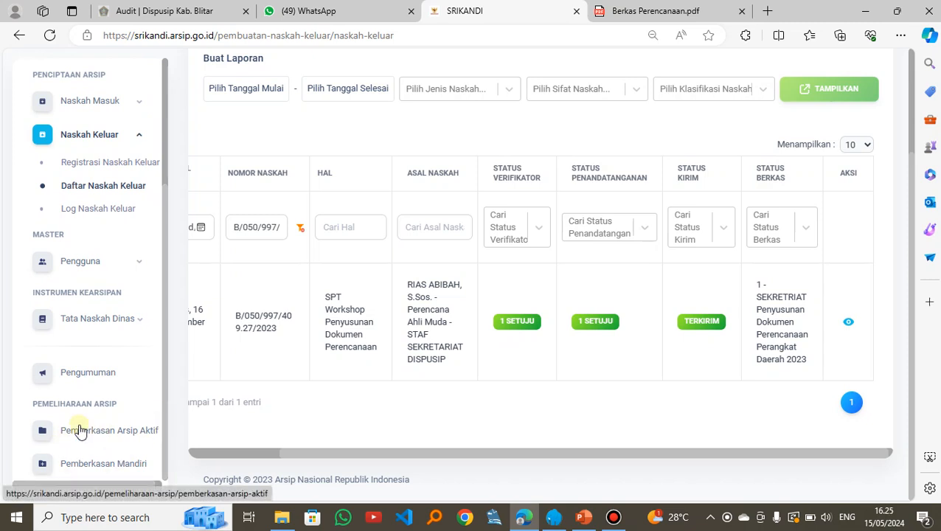
left_click(118, 435)
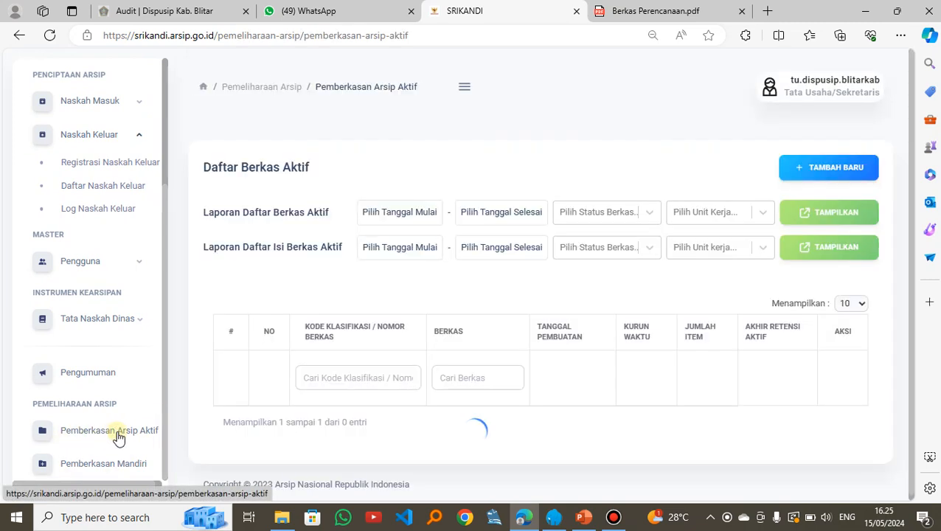
Step: Open the details of SEKRETRIAT Penyusunan Dokumen Perencanaan Perangkat Daerah 2023 and examine the types, numbers and dates of its filed letters
scroll(465, 298, "down", 2)
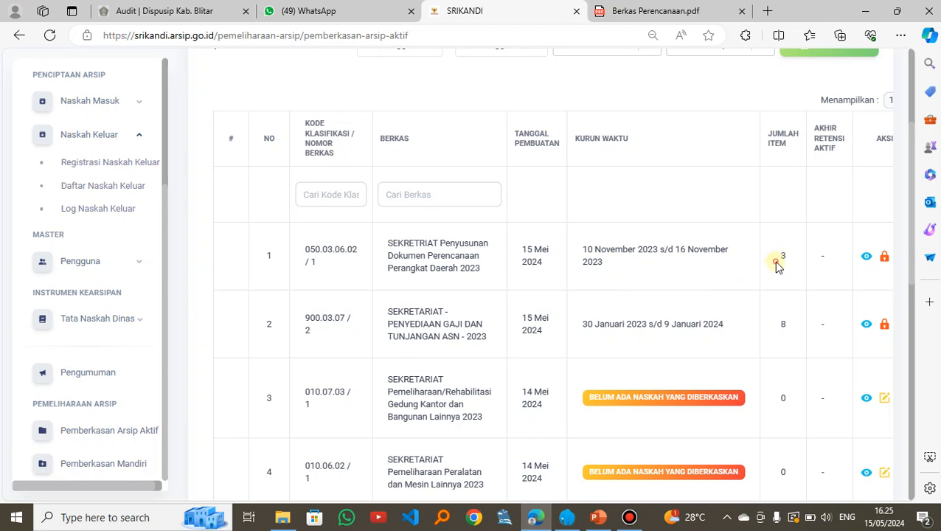
scroll(778, 267, "right", 1)
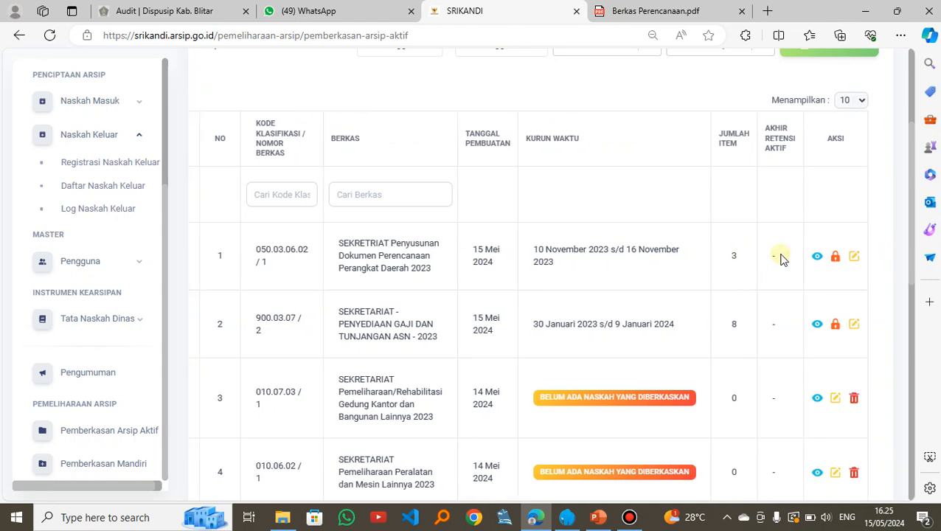
left_click(817, 258)
scroll(538, 279, "down", 4)
scroll(536, 280, "down", 4)
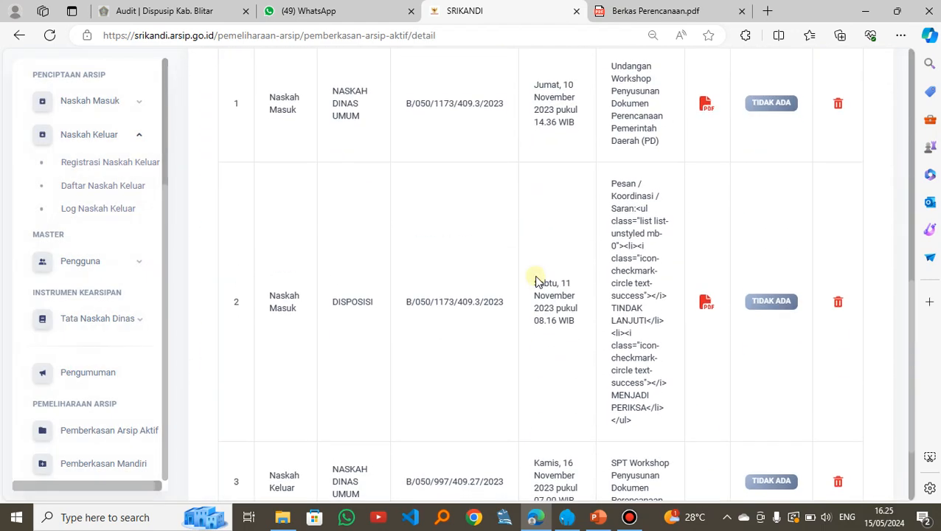
scroll(536, 281, "up", 2)
scroll(536, 280, "down", 1)
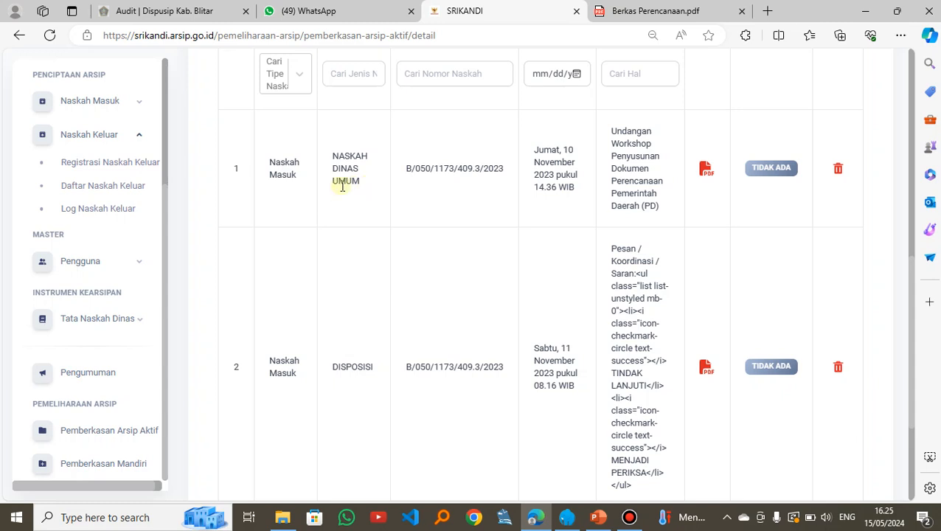
scroll(344, 243, "down", 1)
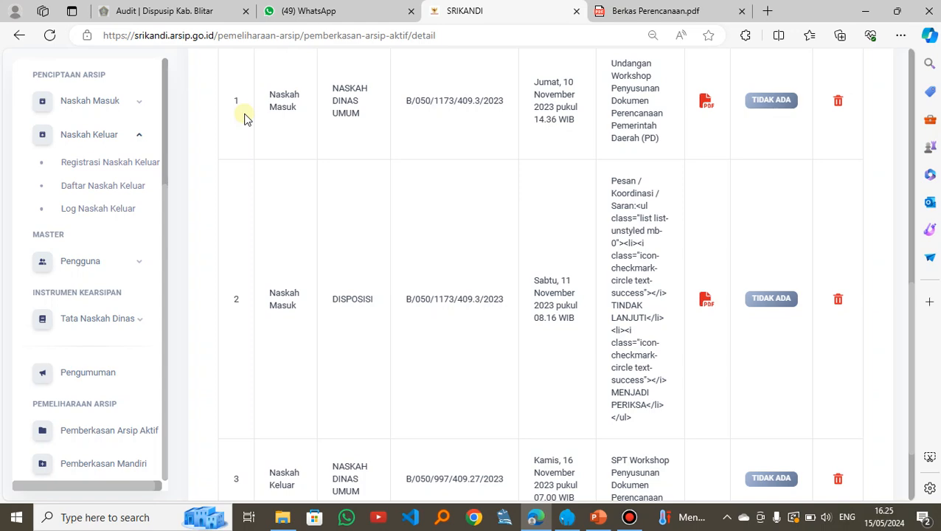
scroll(246, 119, "down", 1)
scroll(246, 118, "up", 2)
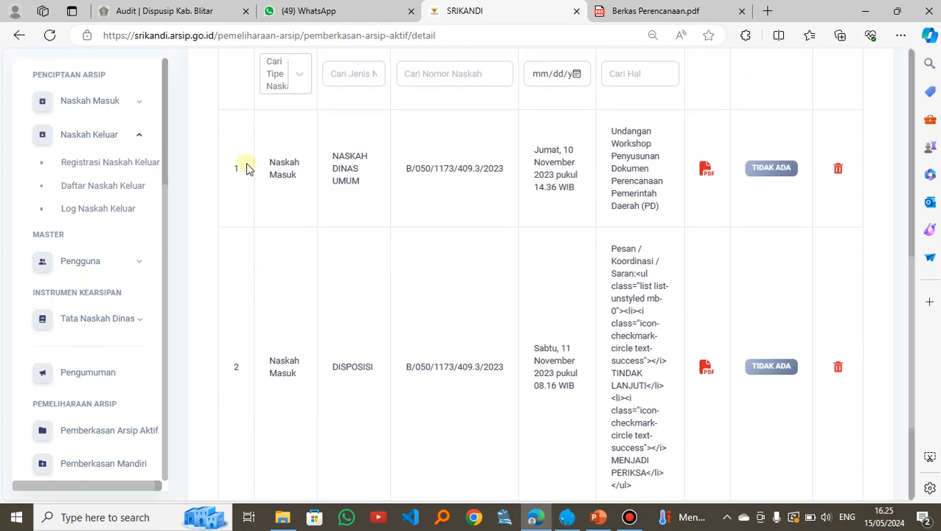
scroll(247, 166, "down", 1)
scroll(246, 192, "down", 1)
scroll(246, 251, "up", 2)
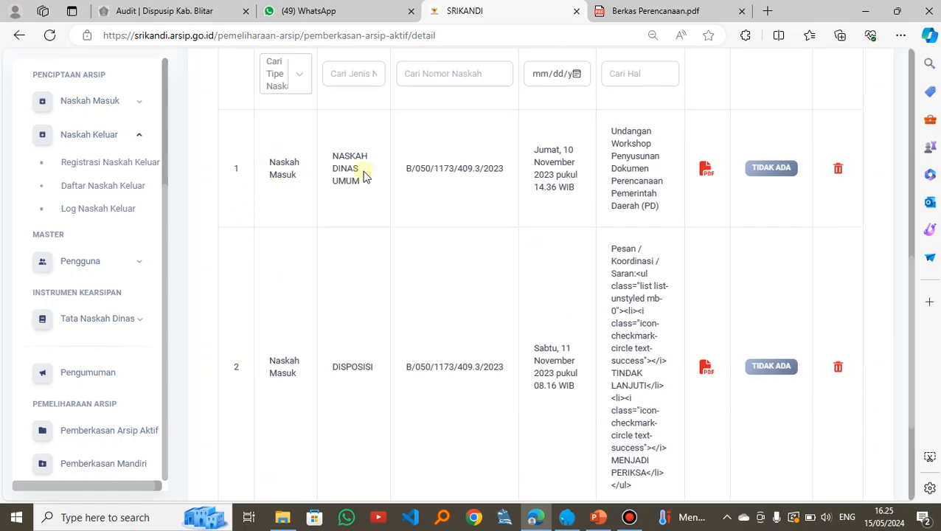
scroll(363, 270, "down", 1)
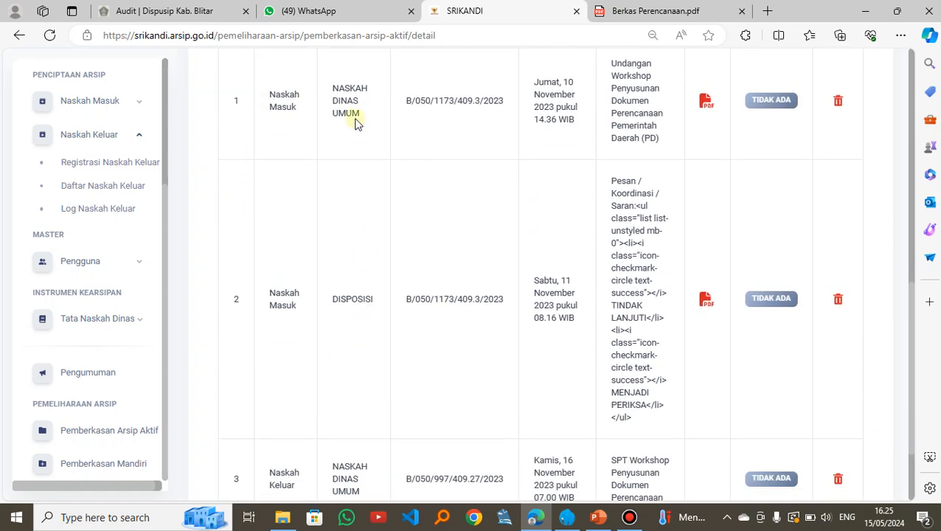
Step: Review the remaining filed letters and the Informasi Berkas section, and return to the Daftar Berkas Aktif list
scroll(346, 255, "down", 1)
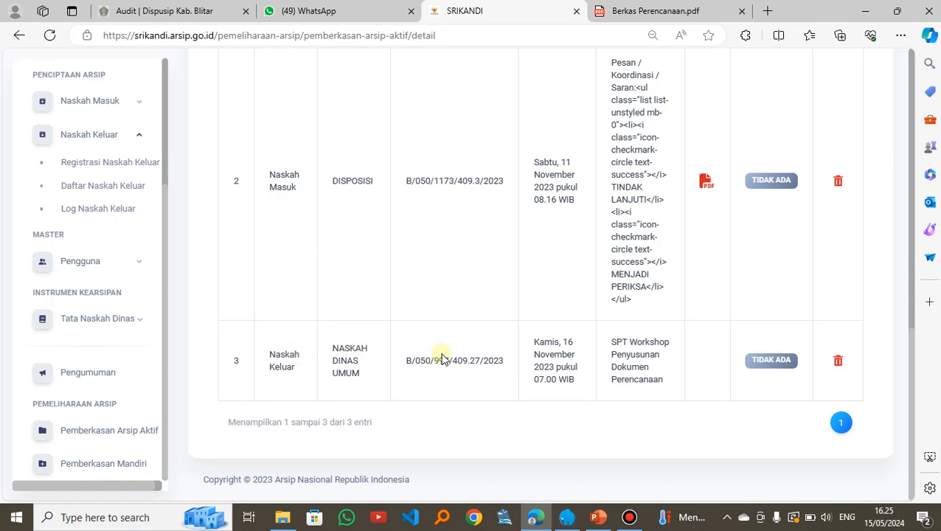
scroll(571, 341, "up", 5)
scroll(574, 337, "up", 3)
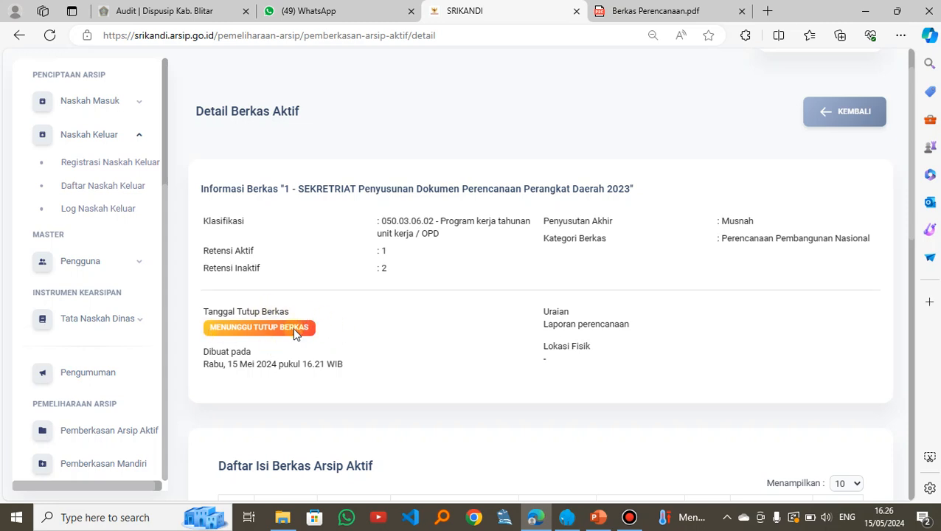
left_click(849, 113)
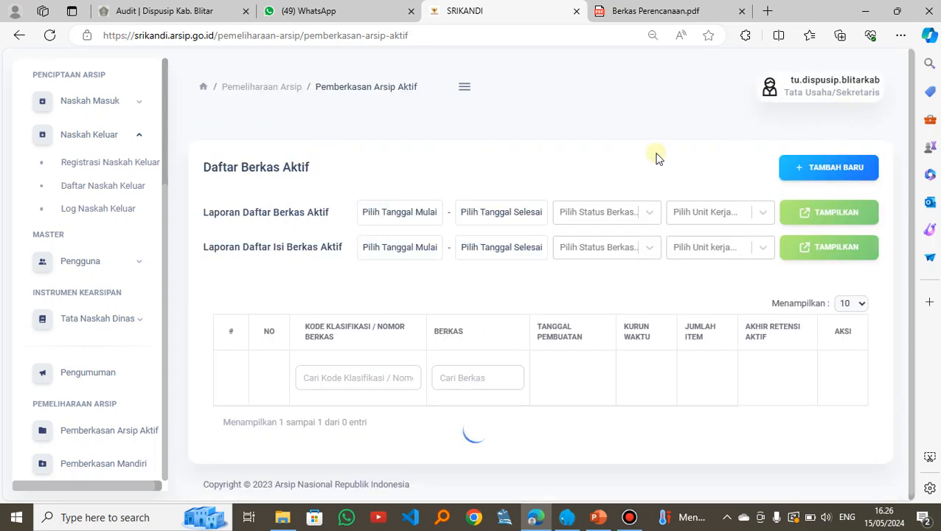
Step: Bring up the Tutup Berkas confirmation for SEKRETRIAT Penyusunan Dokumen Perencanaan Perangkat Daerah 2023 and cancel it, leaving the file open
scroll(492, 398, "down", 1)
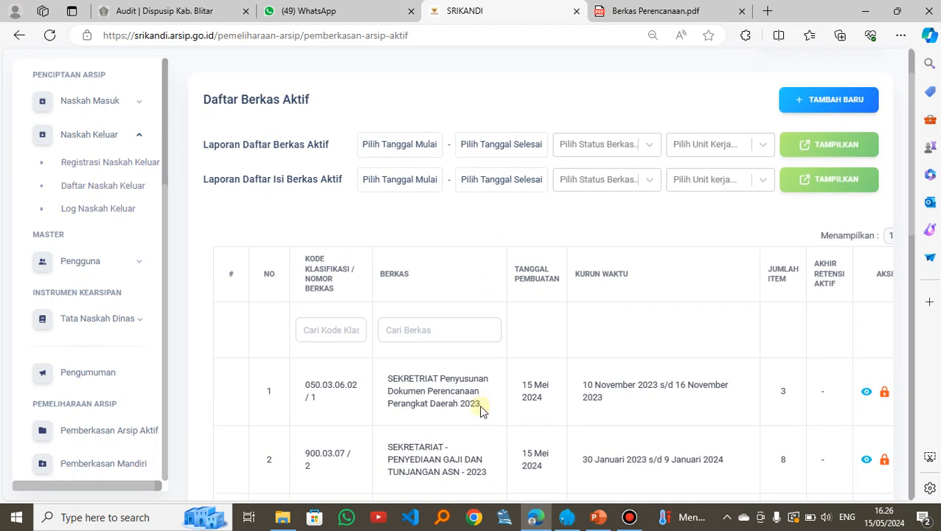
scroll(481, 411, "right", 1)
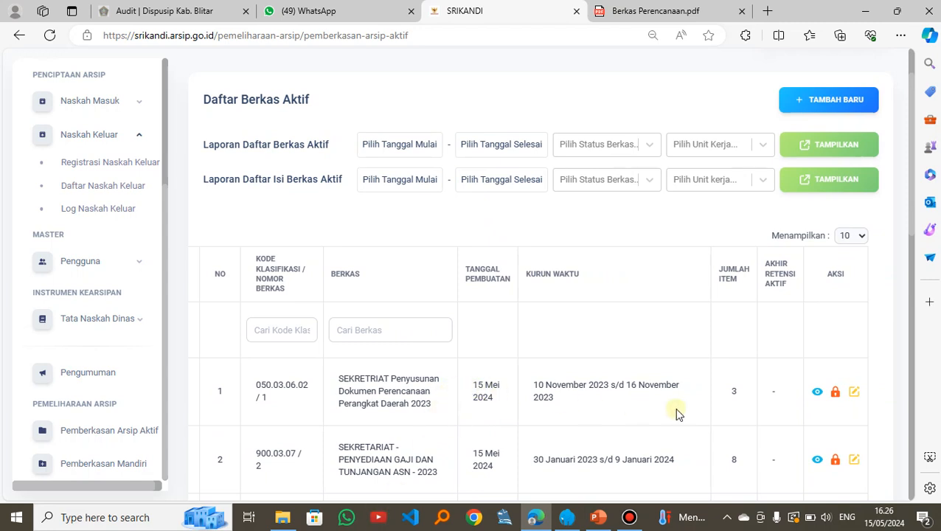
left_click(836, 393)
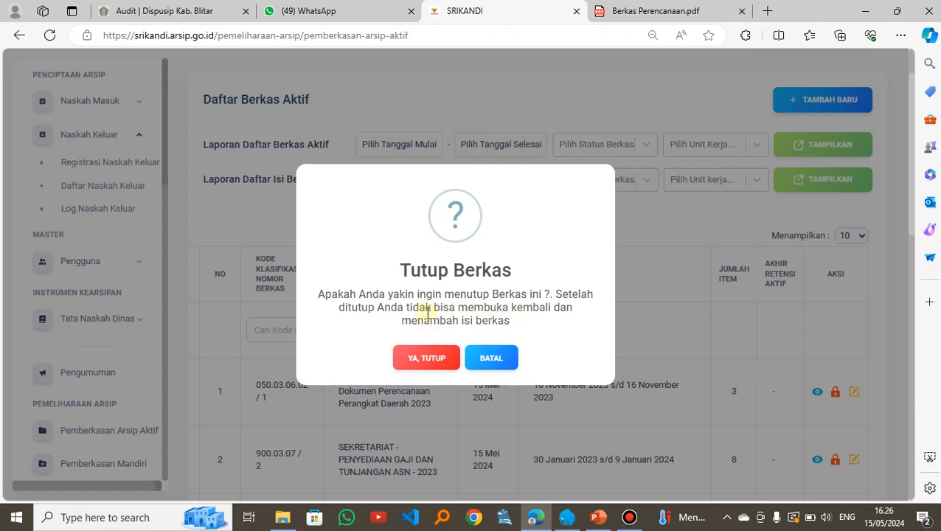
left_click(491, 358)
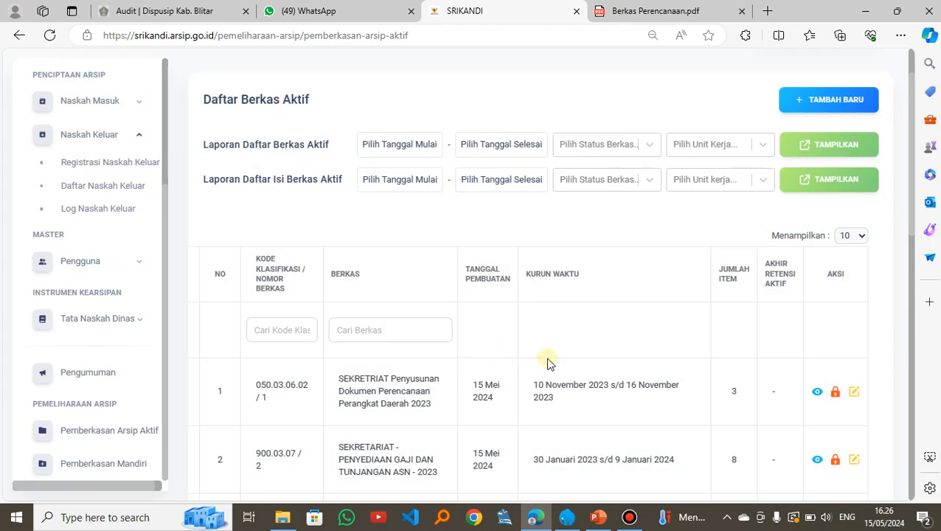
left_click(835, 388)
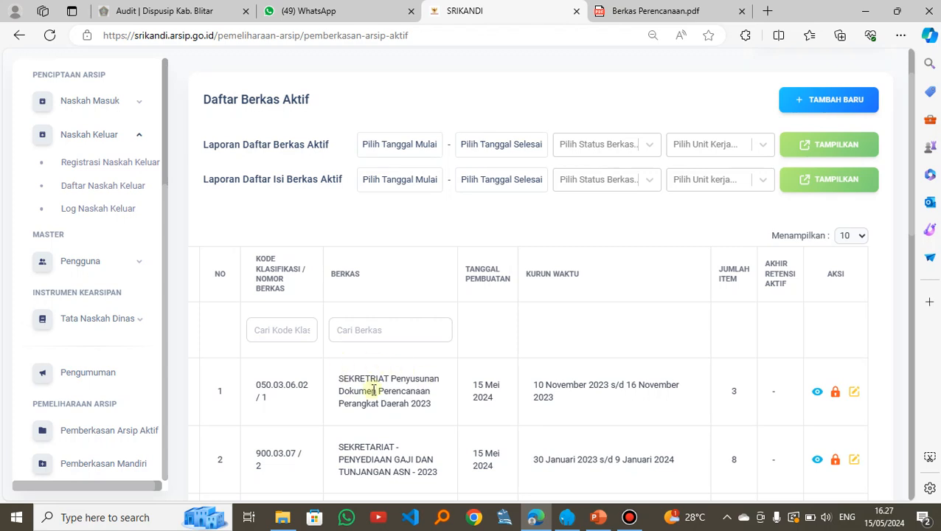
scroll(506, 391, "up", 2)
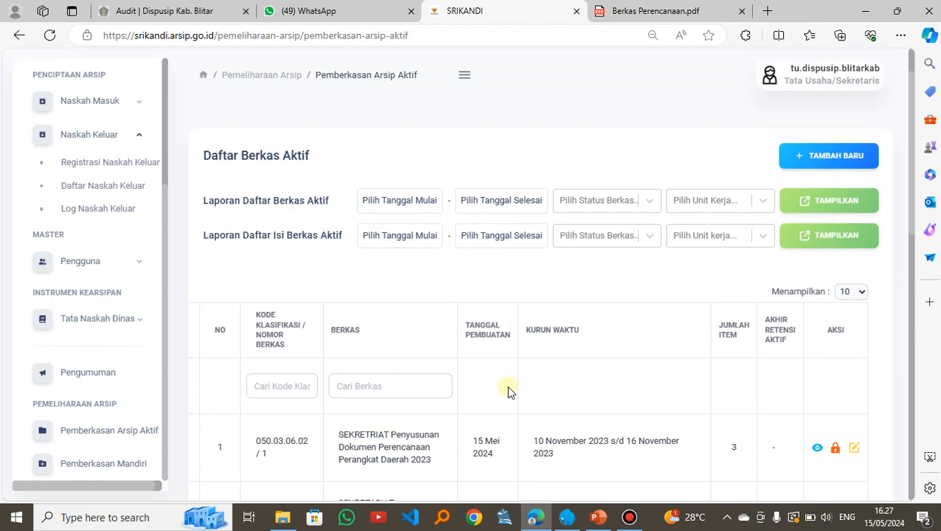
scroll(708, 436, "down", 2)
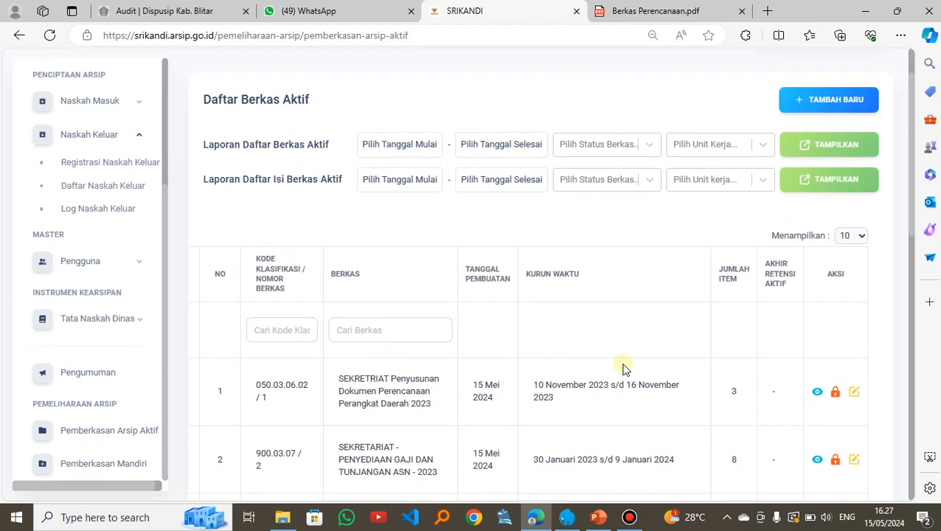
scroll(583, 358, "up", 2)
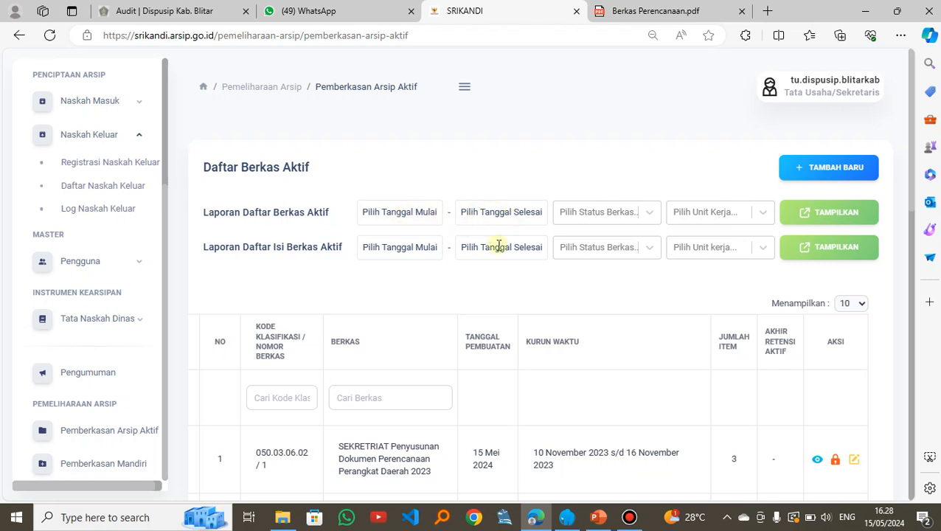
Step: Set both the start and end dates of Laporan Daftar Berkas Aktif to 15 Mei 2024
scroll(499, 244, "down", 1)
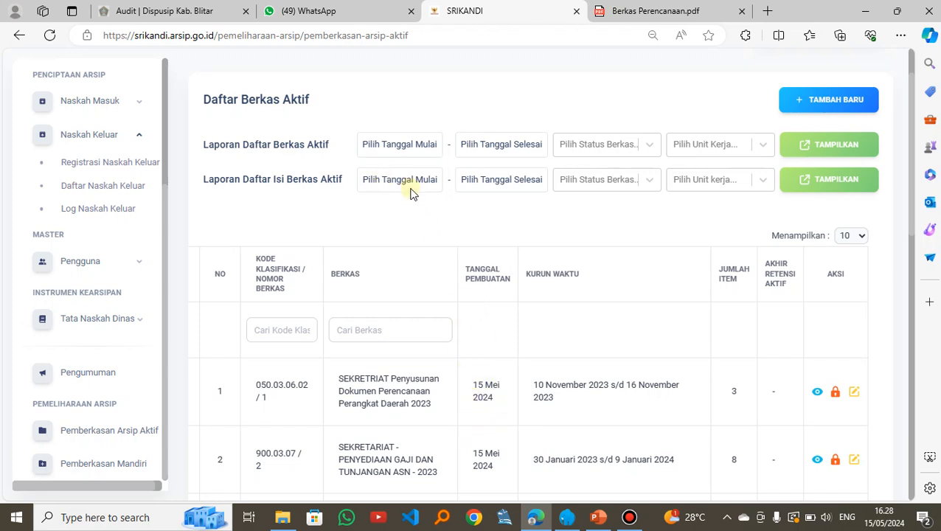
left_click(411, 143)
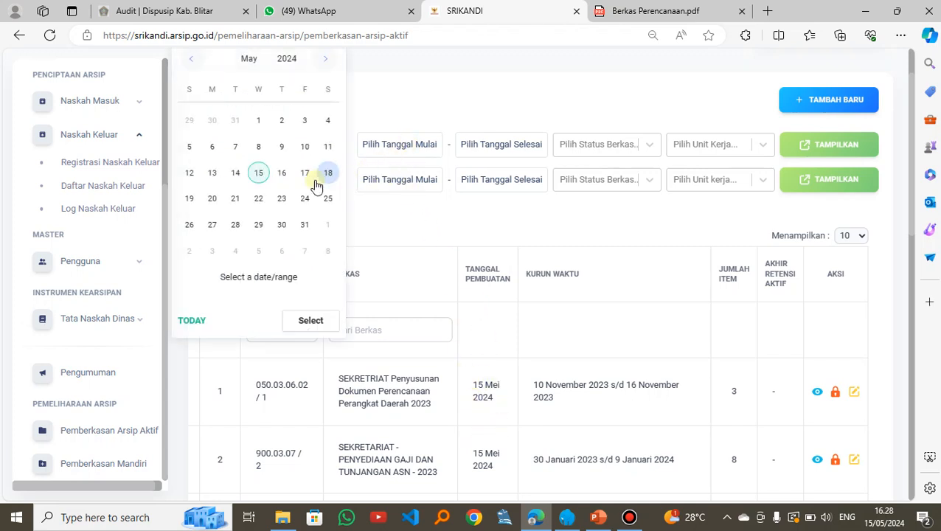
left_click(262, 174)
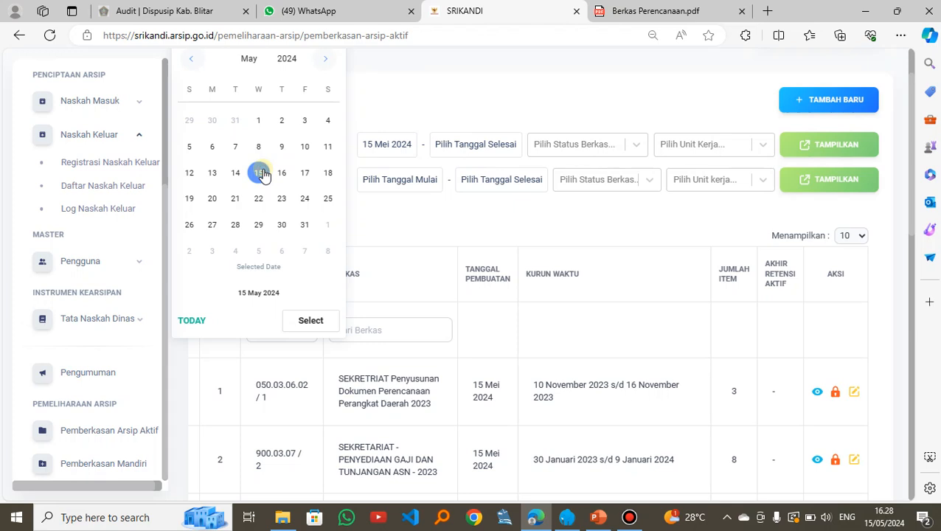
left_click(318, 321)
left_click(443, 146)
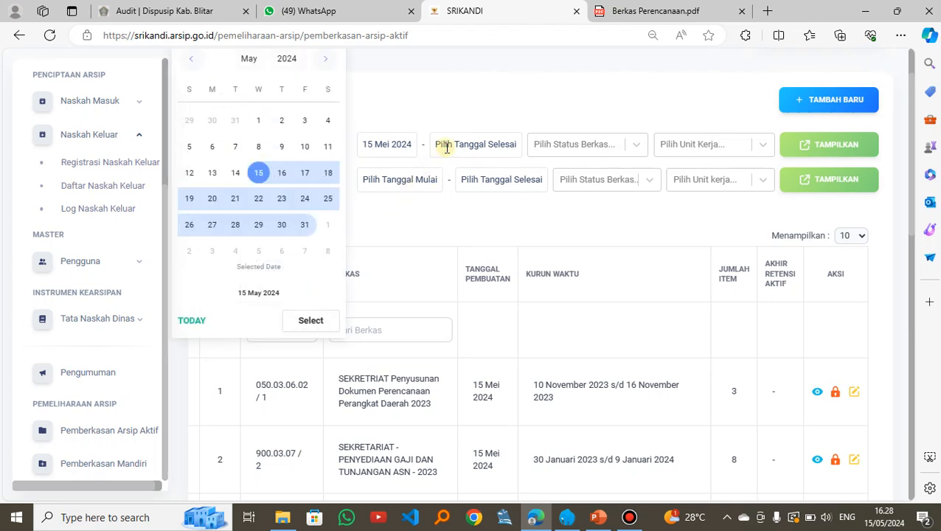
left_click(258, 172)
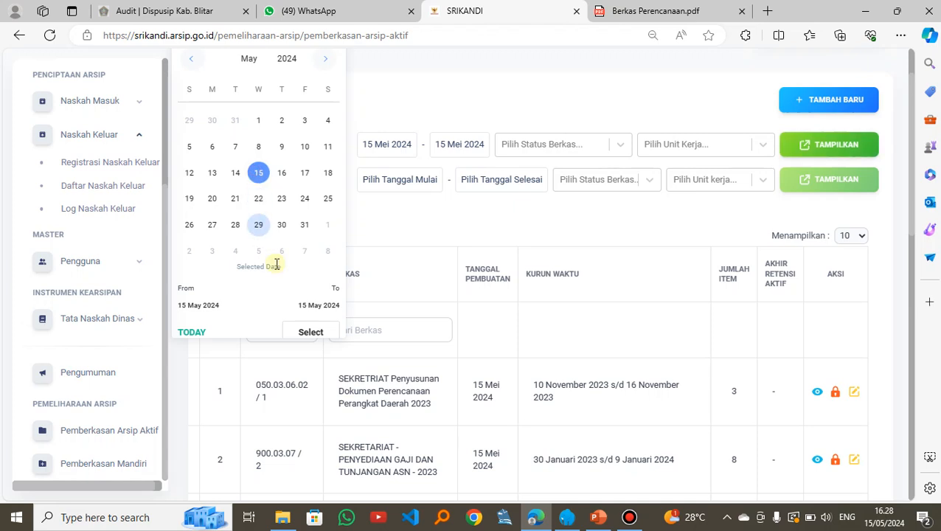
left_click(310, 329)
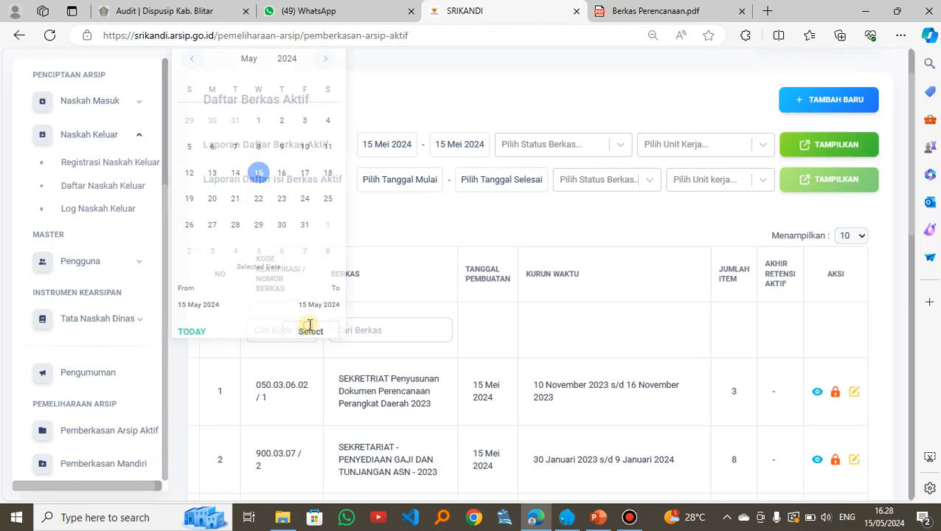
Step: Display the Laporan Daftar Berkas Aktif with status BUKA for unit kerja DINAS PERPUSTAKAAN DAN KEARSIPAN KABUPATEN BLITAR
left_click(620, 145)
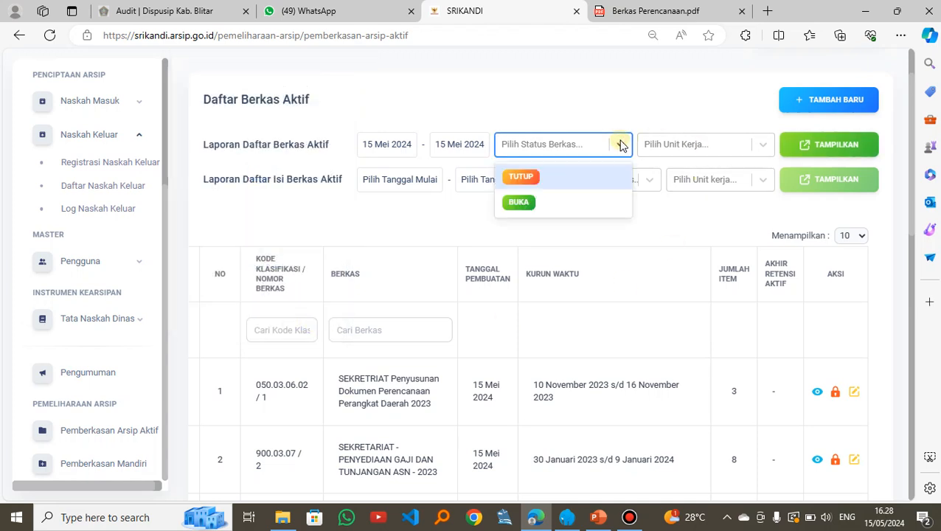
left_click(536, 206)
left_click(687, 137)
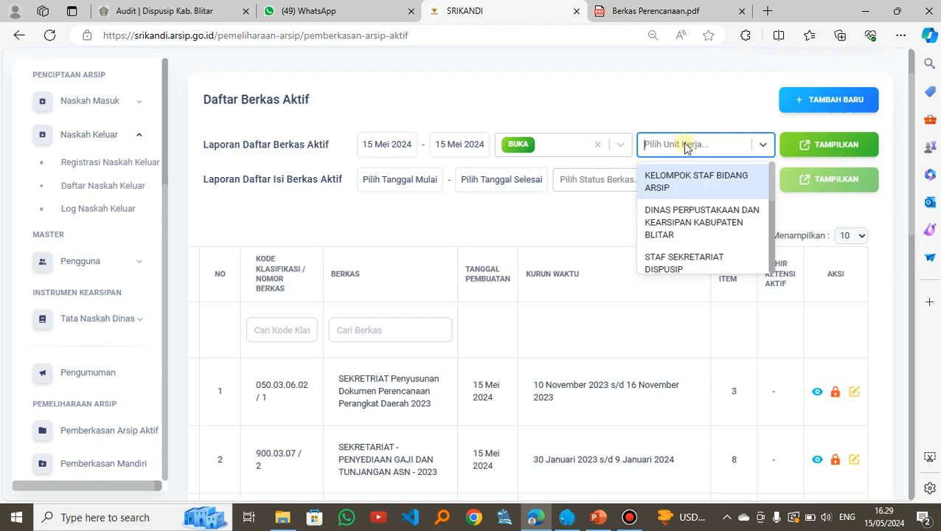
type("dinas")
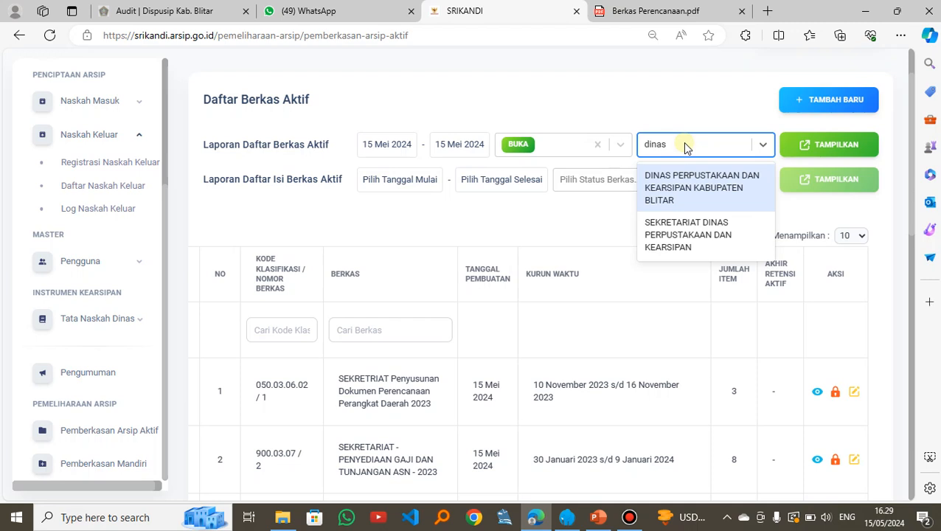
left_click(691, 185)
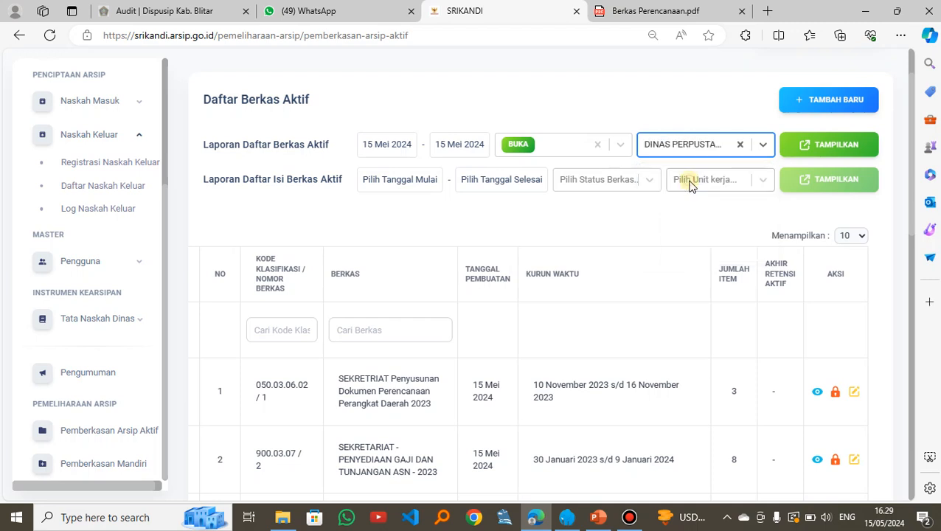
left_click(836, 145)
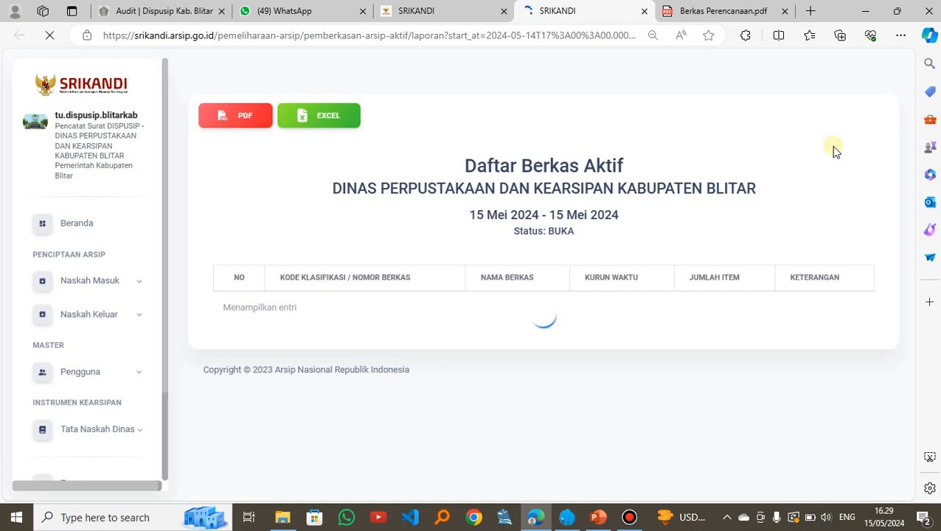
Step: Examine the classification codes, file names, periods and item counts in the Daftar Berkas Aktif report, and close the report
scroll(510, 258, "down", 1)
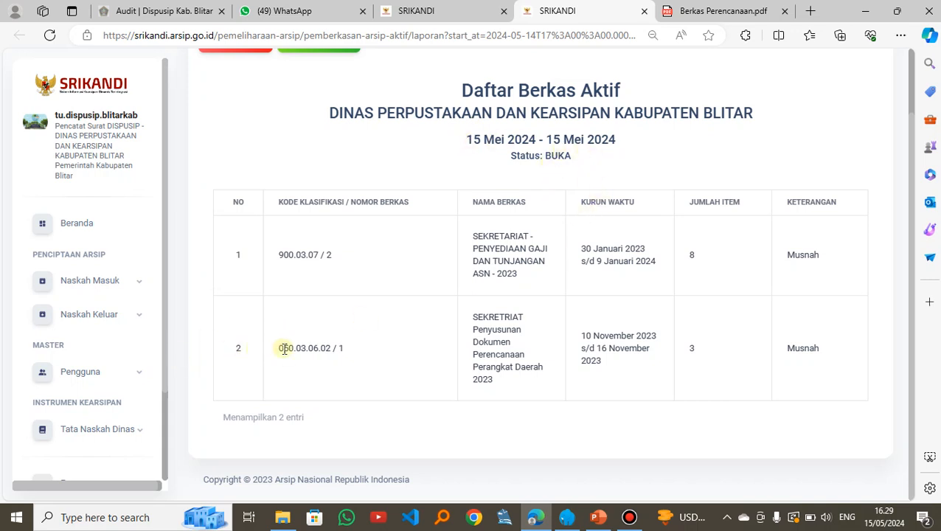
left_click_drag(279, 353, 418, 353)
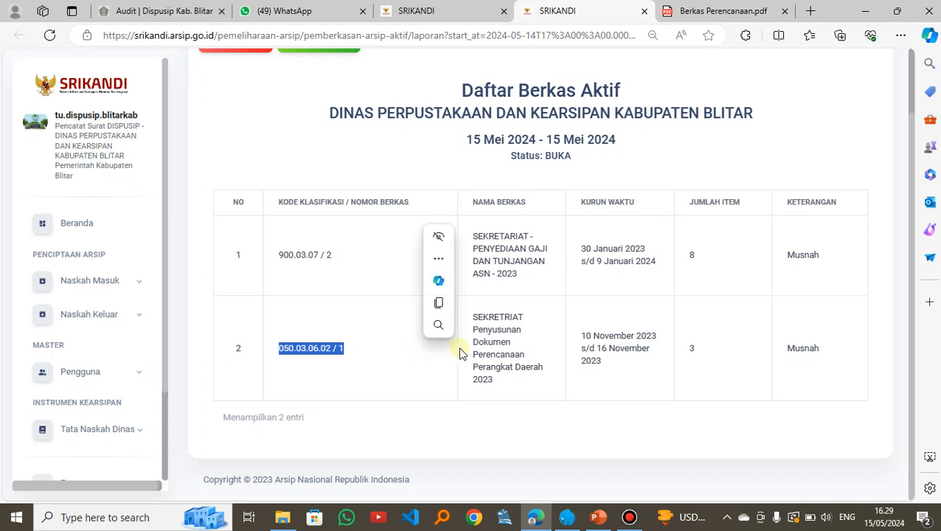
left_click(520, 354)
left_click_drag(621, 338, 782, 377)
scroll(590, 247, "up", 2)
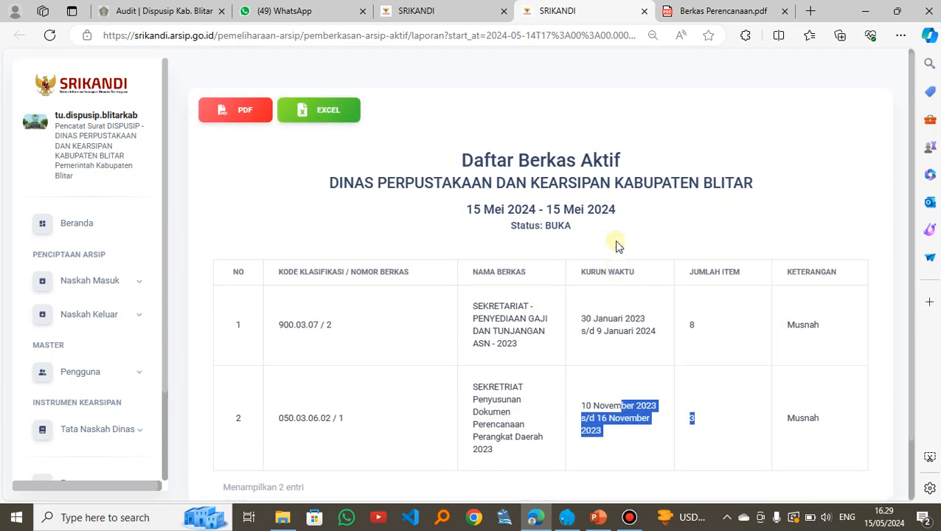
left_click(644, 15)
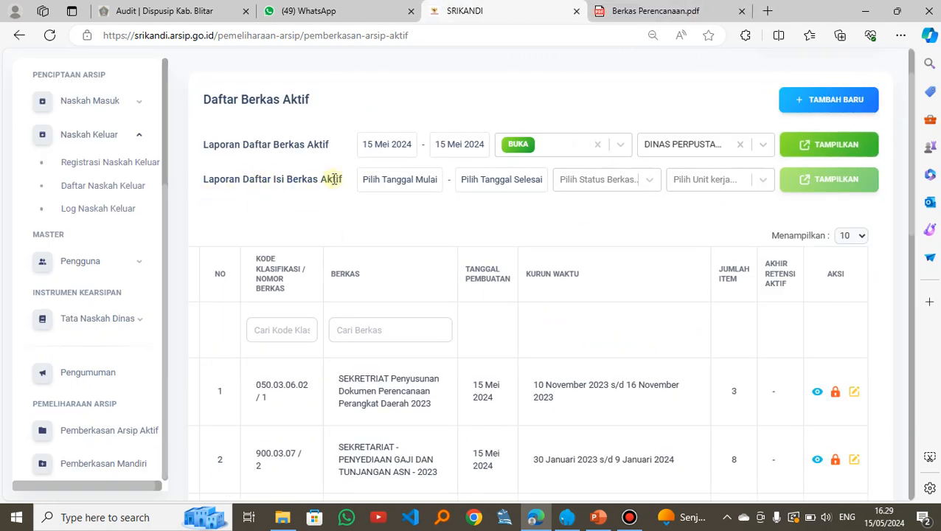
Step: Set both the start and end dates of Laporan Daftar Isi Berkas Aktif to 15 Mei 2024
left_click(386, 181)
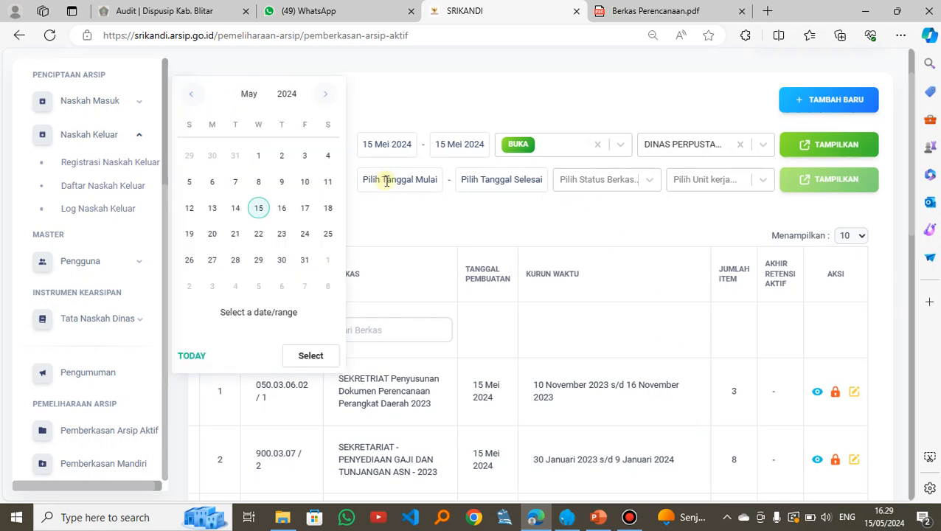
left_click(258, 208)
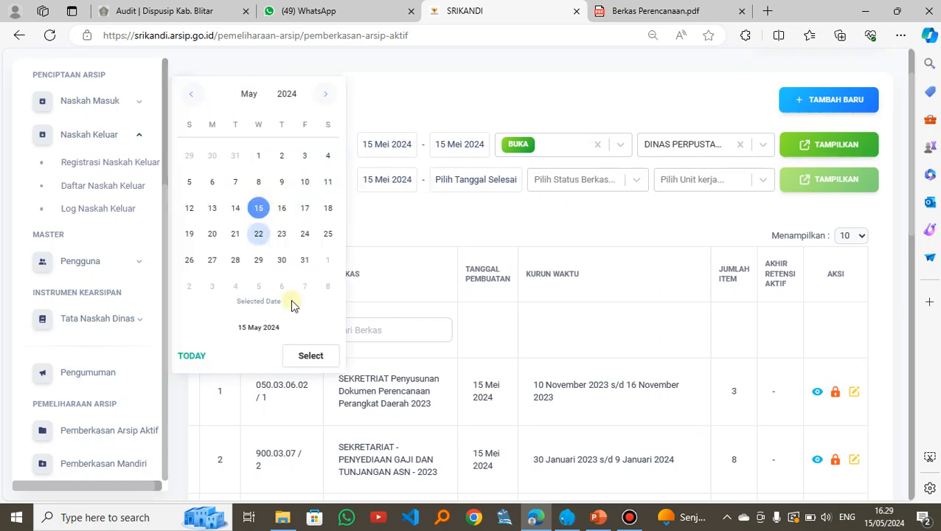
left_click(315, 357)
left_click(460, 182)
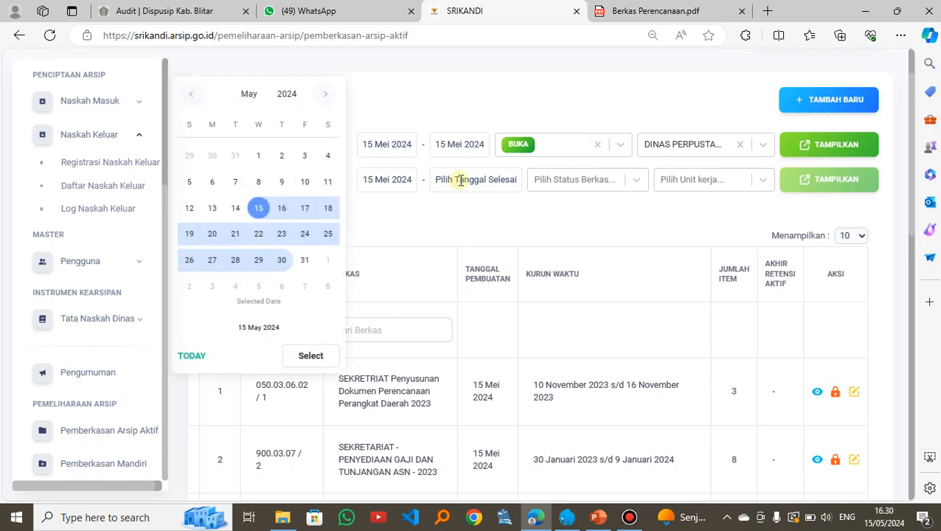
left_click(258, 208)
left_click(311, 368)
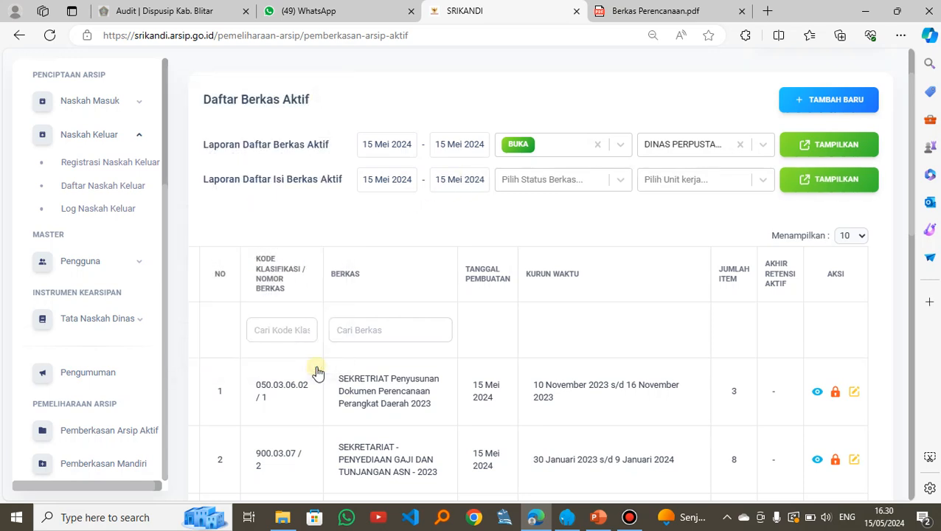
Step: Display the Laporan Daftar Isi Berkas Aktif with status BUKA for unit kerja DINAS PERPUSTAKAAN DAN KEARSIPAN KABUPATEN BLITAR
left_click(557, 184)
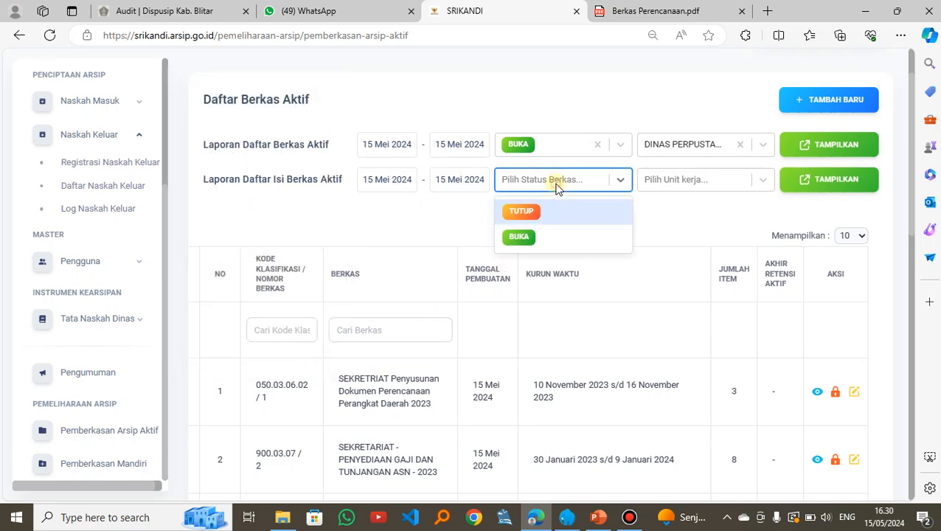
left_click(520, 237)
left_click(710, 180)
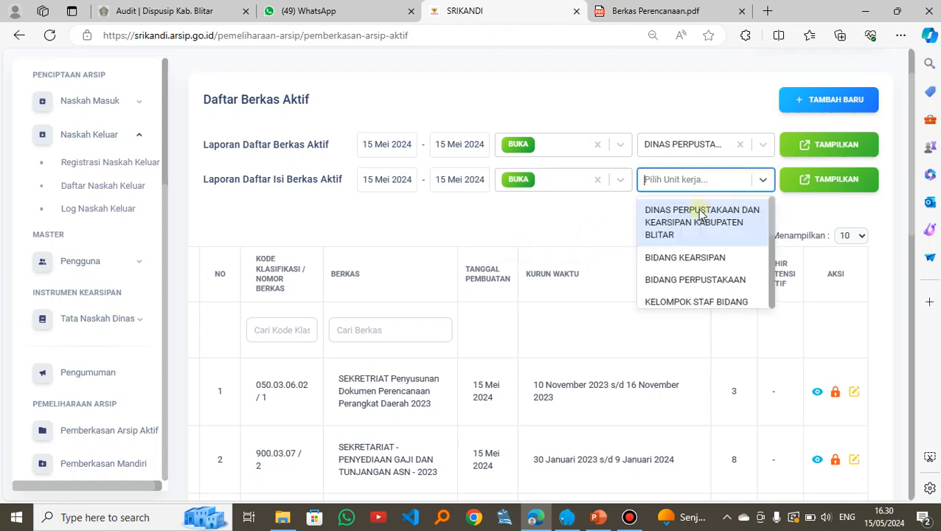
left_click(701, 213)
left_click(820, 180)
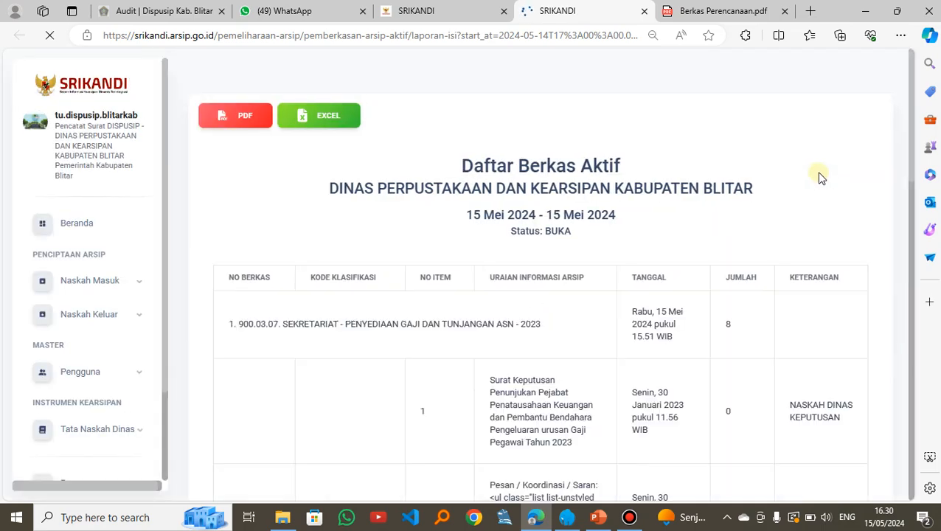
Step: Examine the item descriptions, dates and letter types listed under the SEKRETARIAT - PENYEDIAAN GAJI DAN TUNJANGAN ASN - 2023 file in the contents report
scroll(428, 243, "down", 1)
scroll(337, 245, "up", 1)
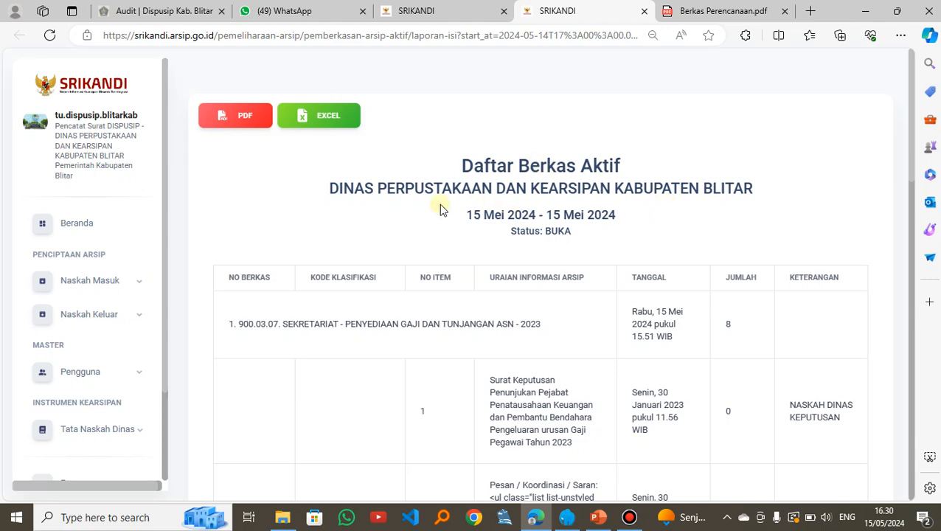
scroll(518, 229, "down", 1)
scroll(516, 228, "down", 1)
scroll(505, 230, "down", 1)
scroll(342, 160, "down", 1)
scroll(267, 164, "up", 1)
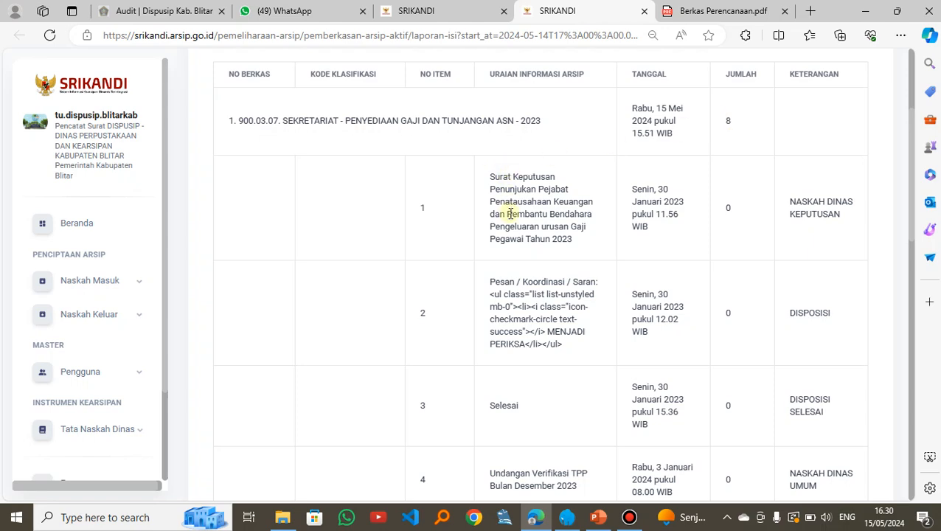
scroll(510, 214, "down", 1)
scroll(519, 155, "down", 1)
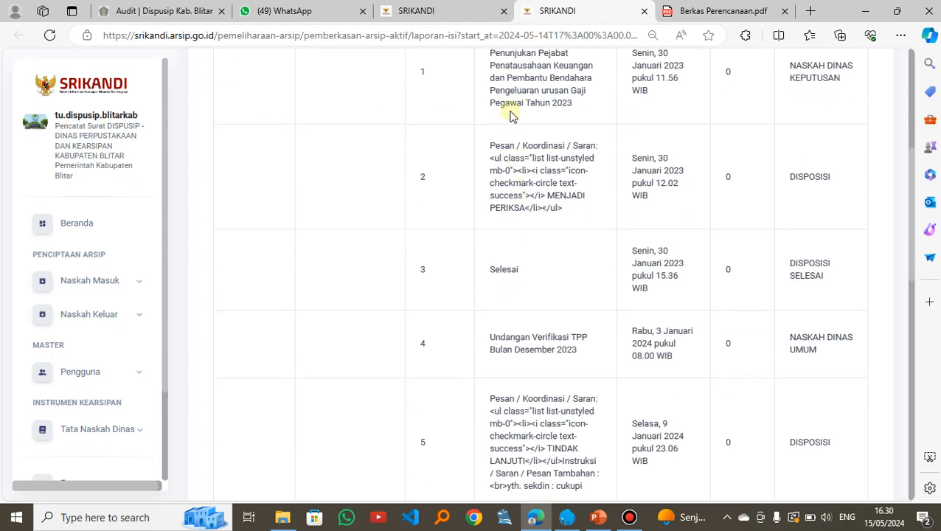
scroll(517, 170, "up", 1)
scroll(516, 295, "down", 5)
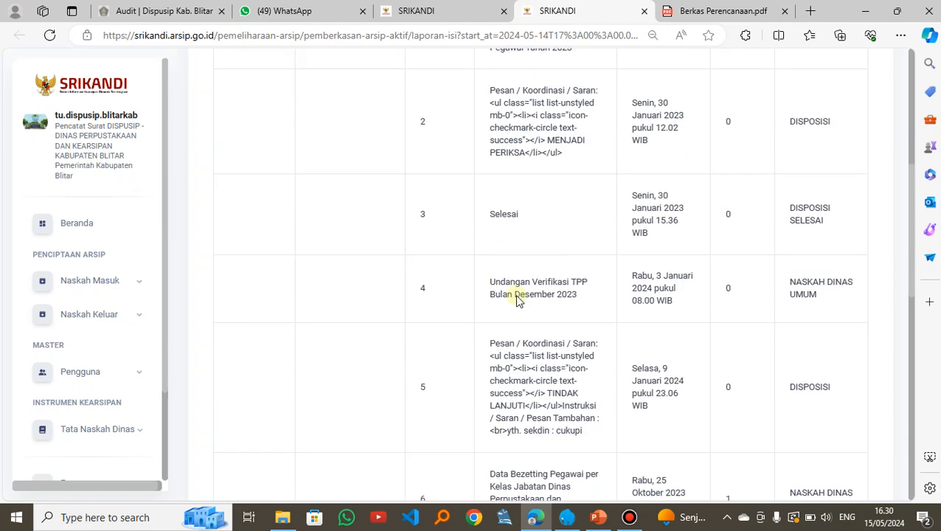
Step: Examine the items listed under the SEKRETRIAT Penyusunan Dokumen Perencanaan Perangkat Daerah 2023 file, and close the contents report
scroll(518, 283, "down", 4)
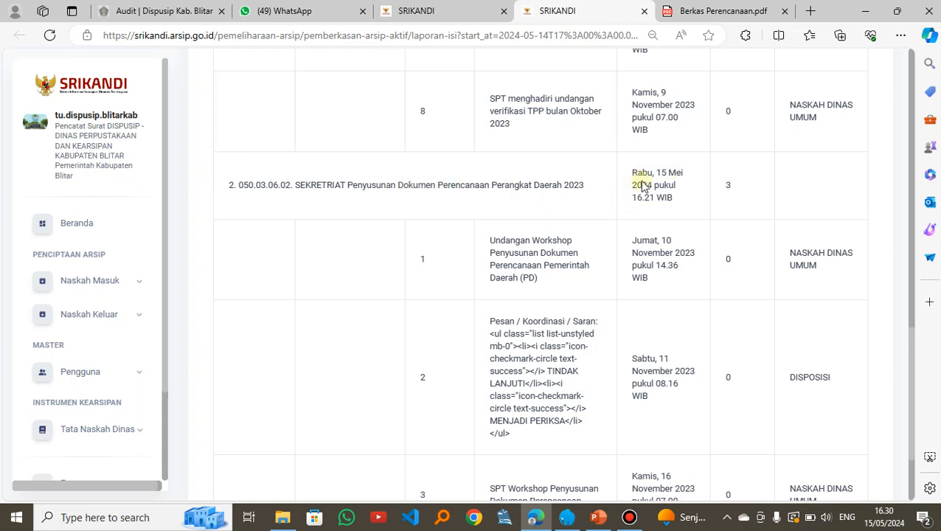
double_click(726, 188)
scroll(545, 238, "down", 1)
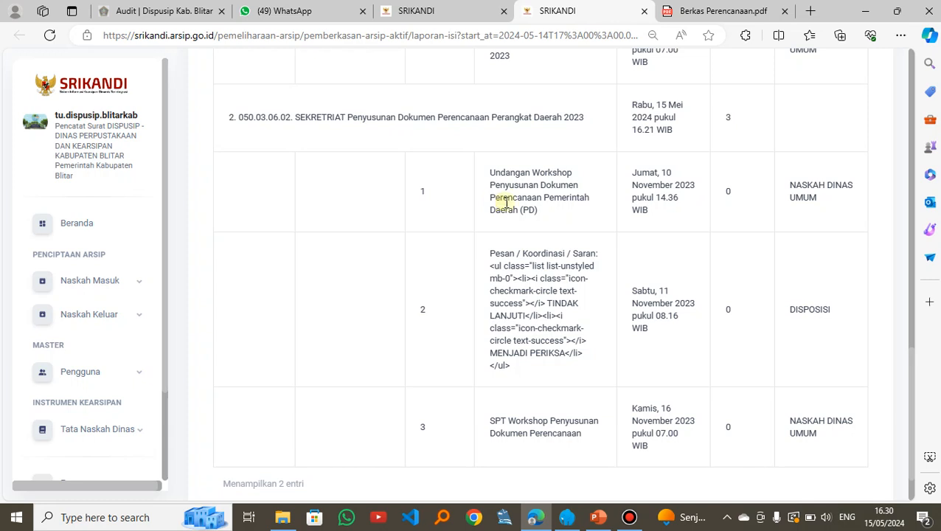
scroll(582, 240, "down", 1)
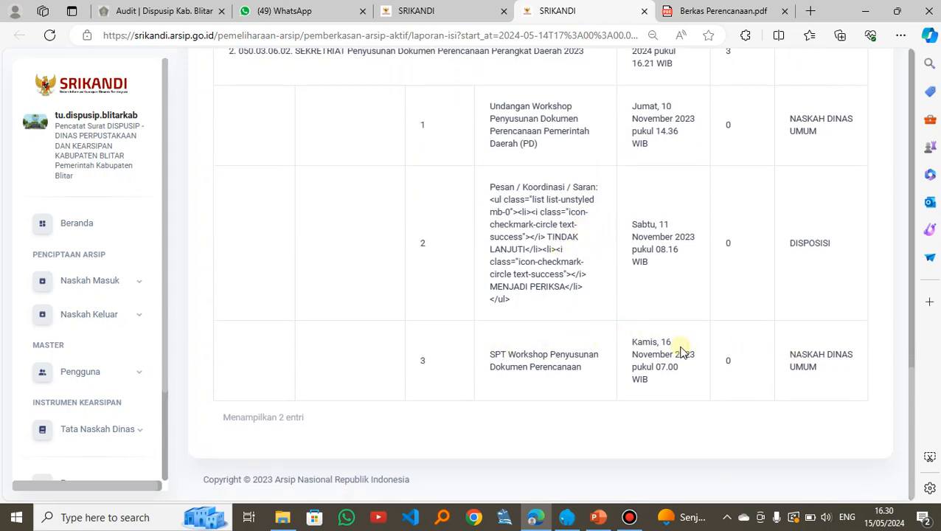
scroll(675, 348, "up", 10)
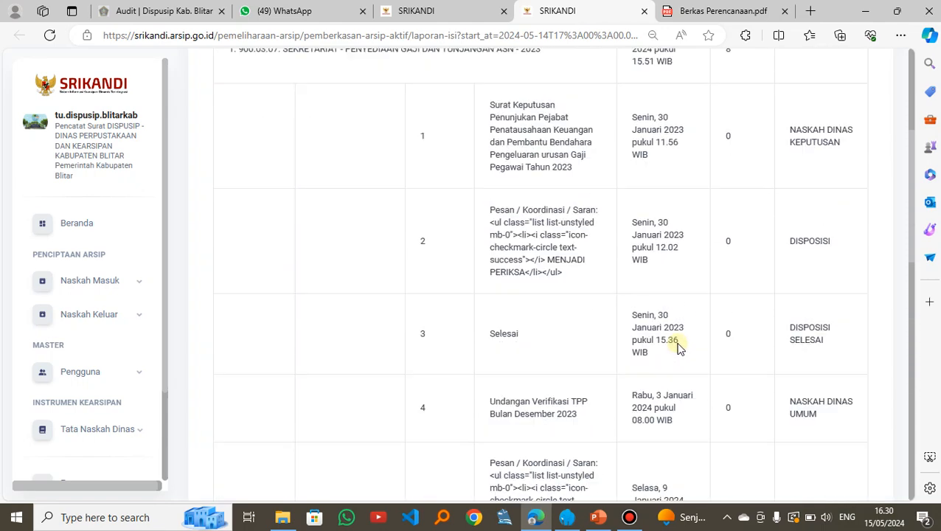
scroll(678, 344, "up", 5)
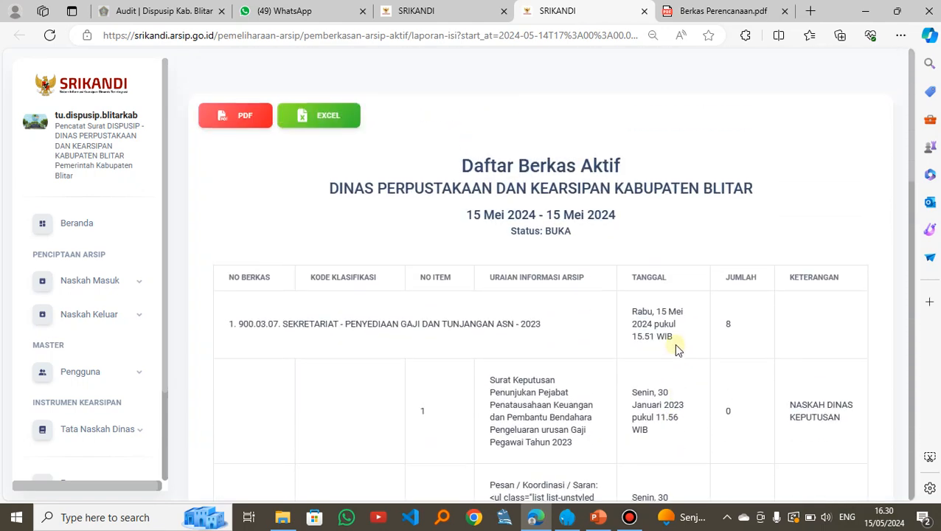
left_click(645, 13)
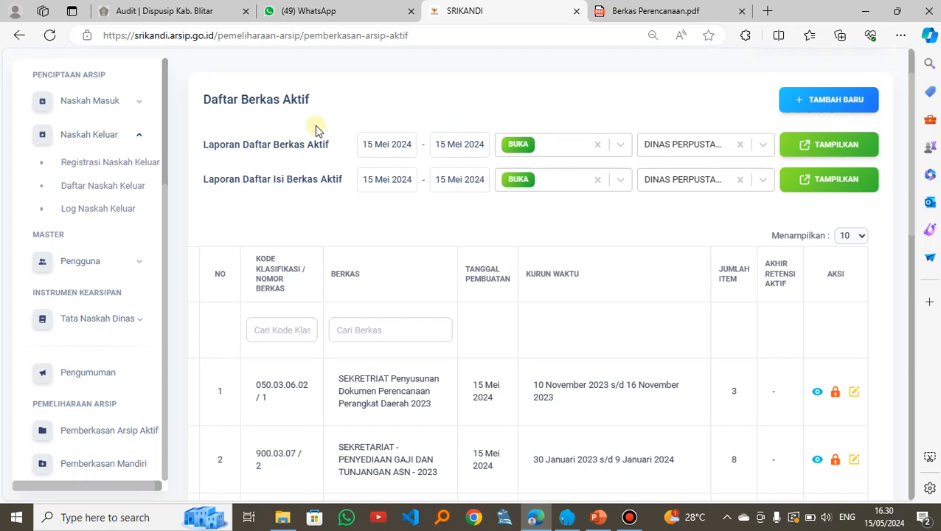